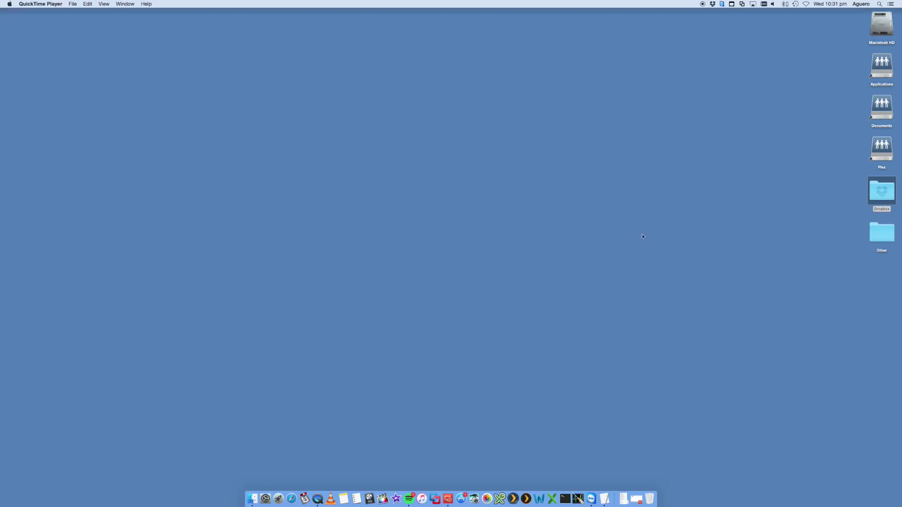
# Step: Click the Mac desktop so Finder becomes the frontmost application
pyautogui.click(612, 226)
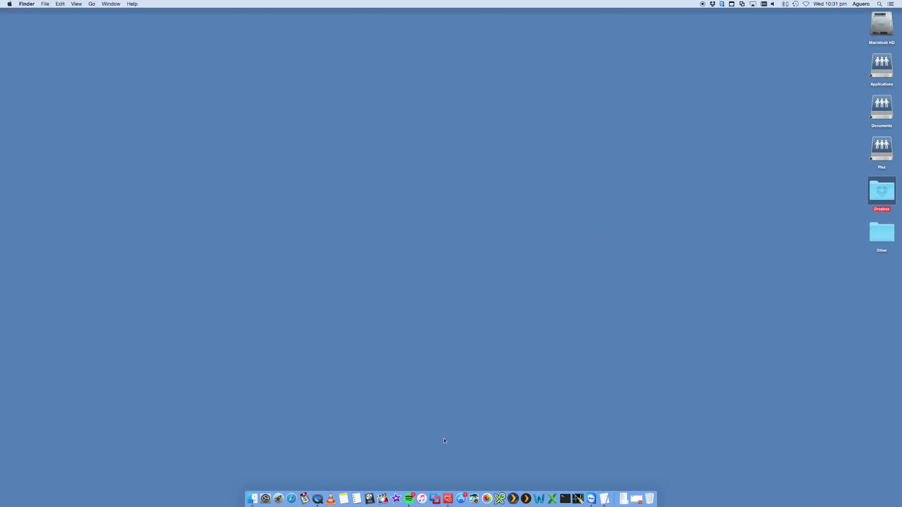
# Step: Bring the DCSERV-01 remote session forward and open Local Disk (C:) from its Computer window
pyautogui.click(455, 494)
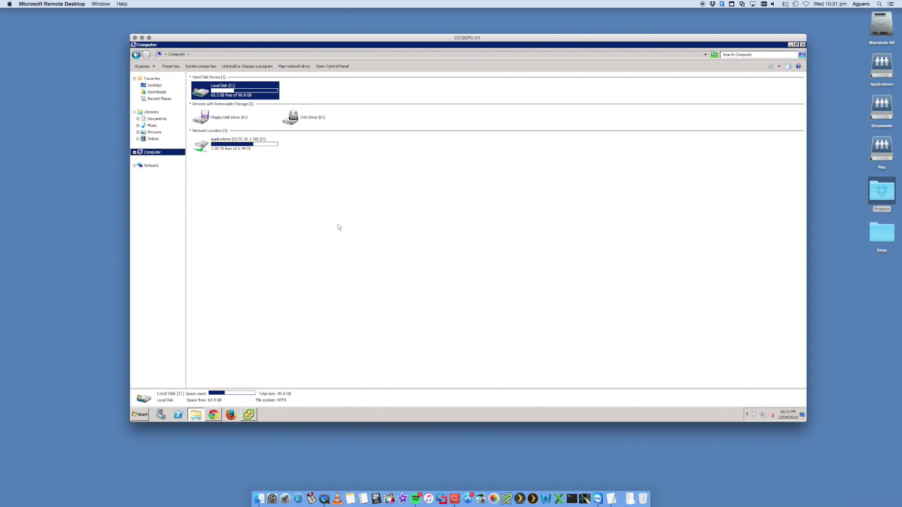
pyautogui.click(340, 227)
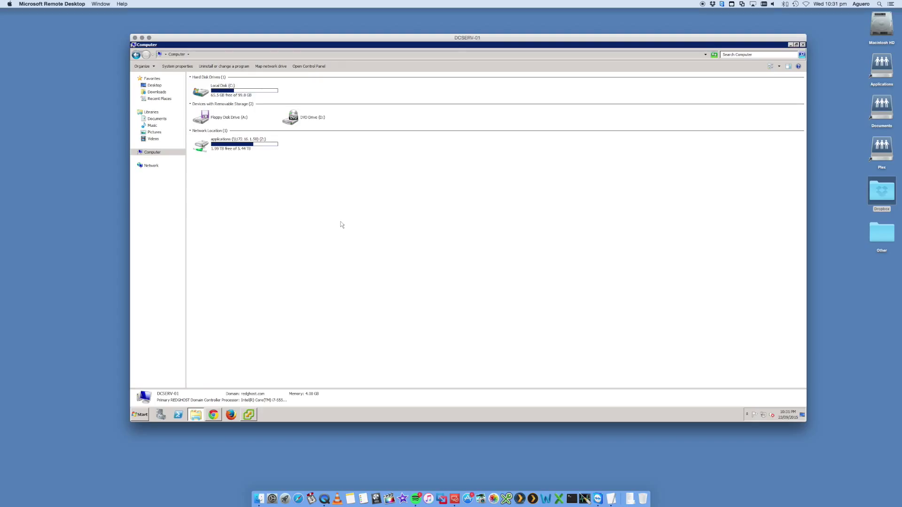
pyautogui.moveTo(287, 39); pyautogui.dragTo(273, 43)
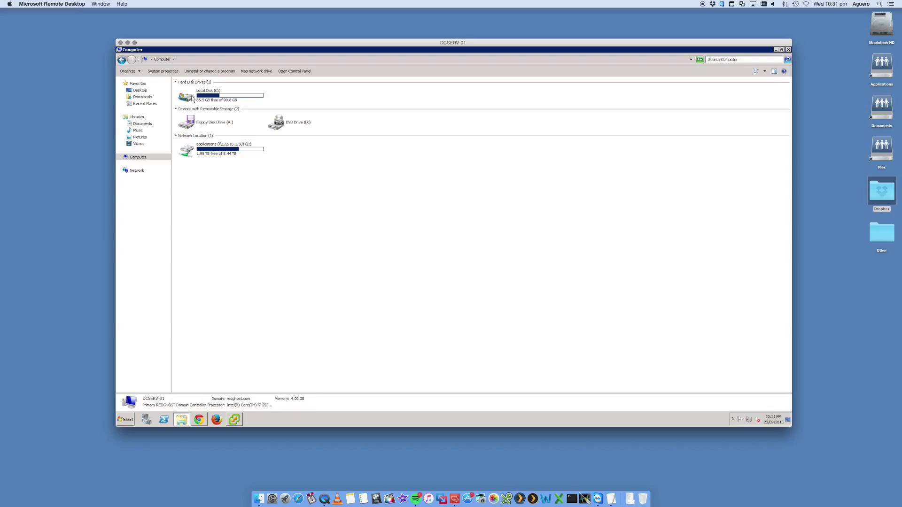
pyautogui.moveTo(192, 99)
pyautogui.doubleClick(211, 97)
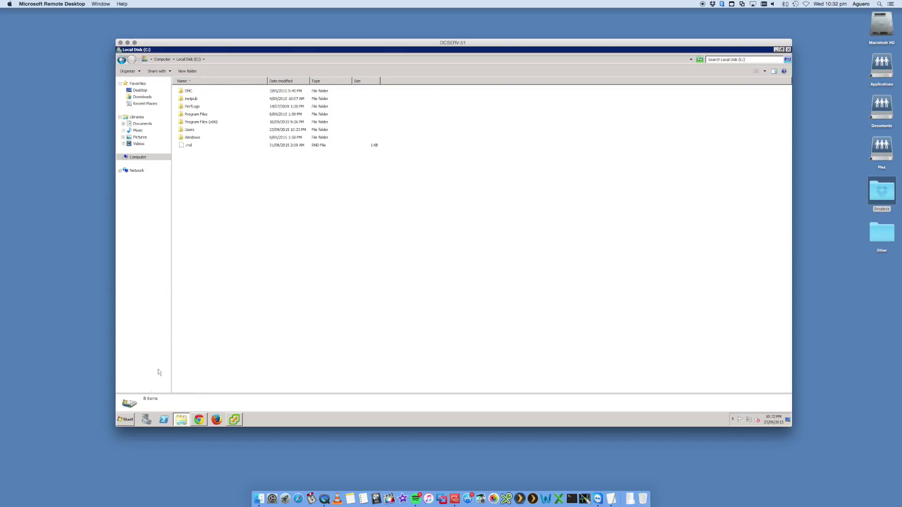
pyautogui.click(129, 419)
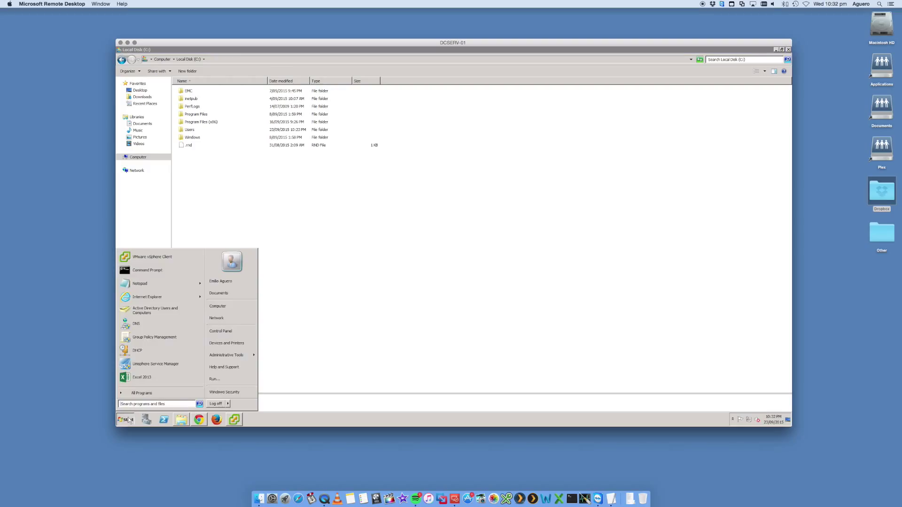
pyautogui.click(230, 332)
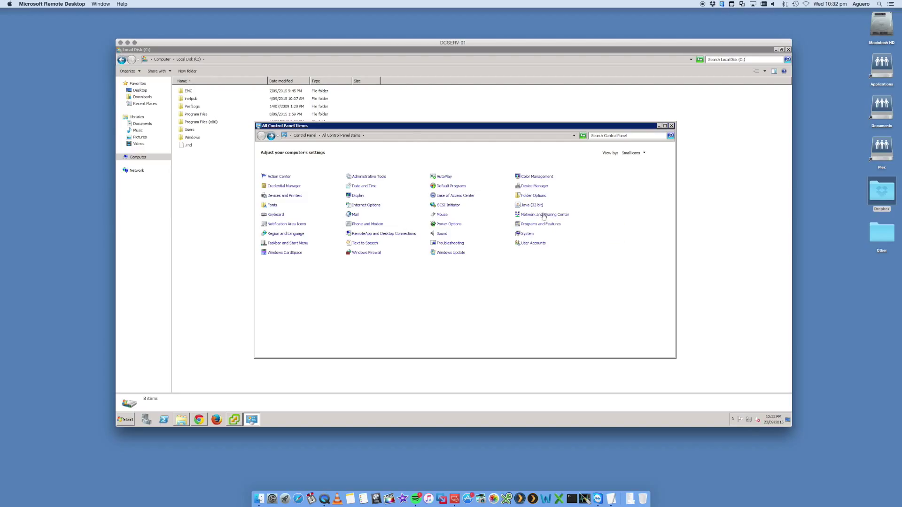
pyautogui.click(544, 215)
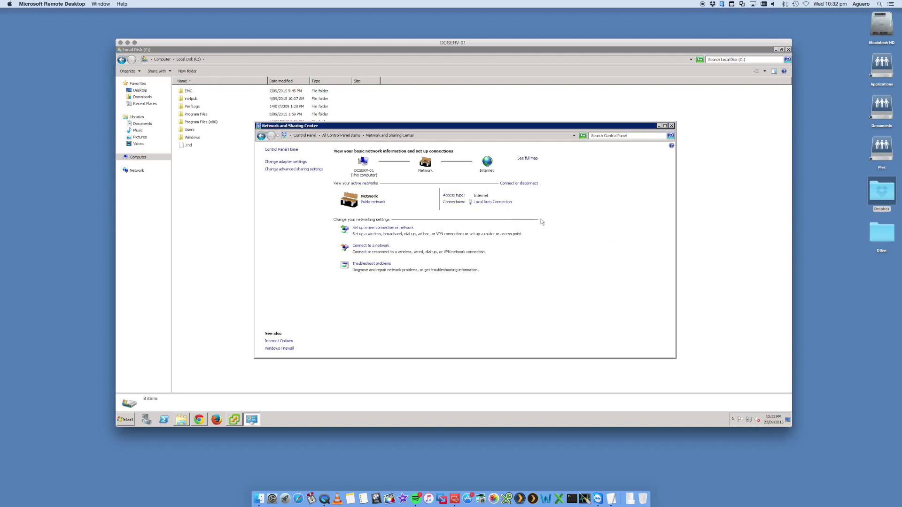
pyautogui.click(297, 170)
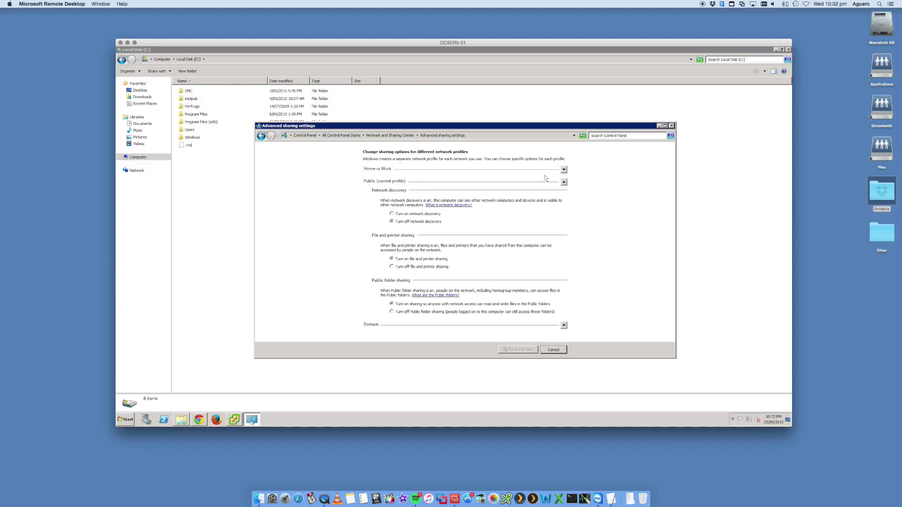
pyautogui.click(564, 170)
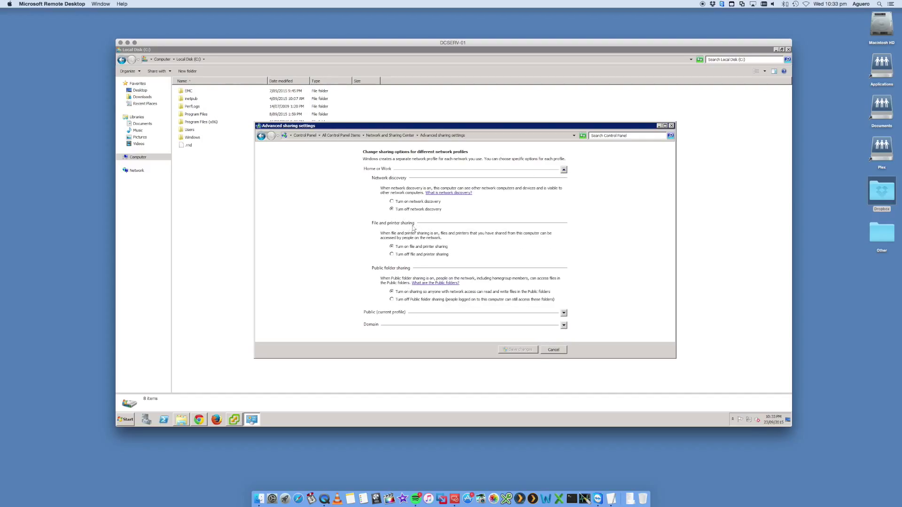
pyautogui.click(564, 170)
pyautogui.click(564, 182)
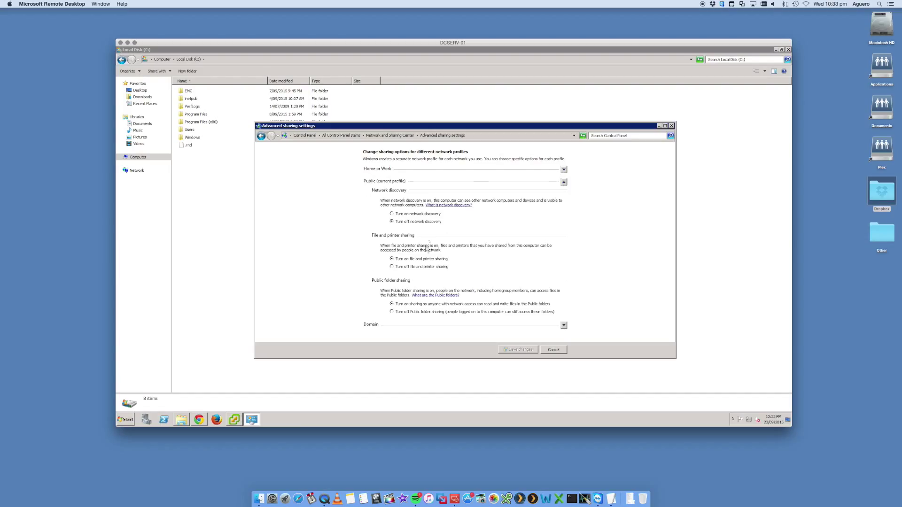
pyautogui.click(555, 351)
pyautogui.click(672, 126)
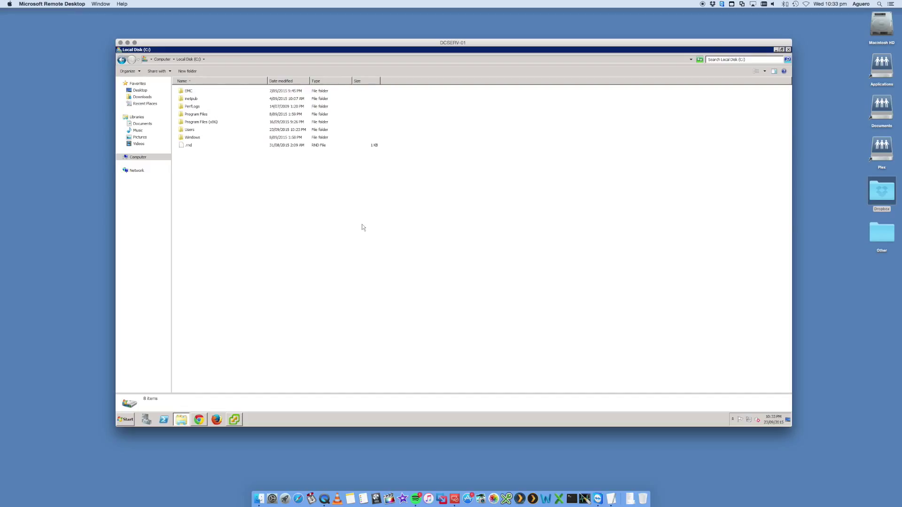
# Step: Launch cmd from the server's Start search and run ipconfig
pyautogui.click(131, 421)
pyautogui.click(151, 405)
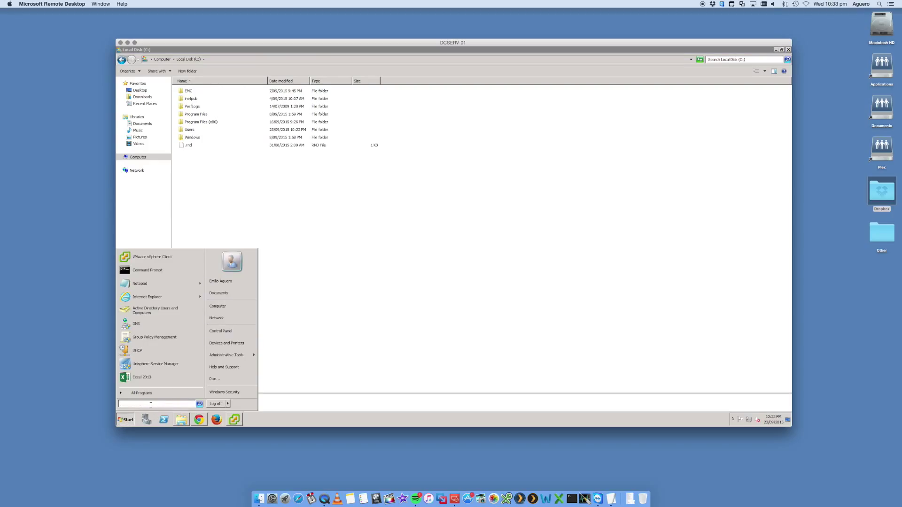
pyautogui.write('cmd')
pyautogui.press('Return')
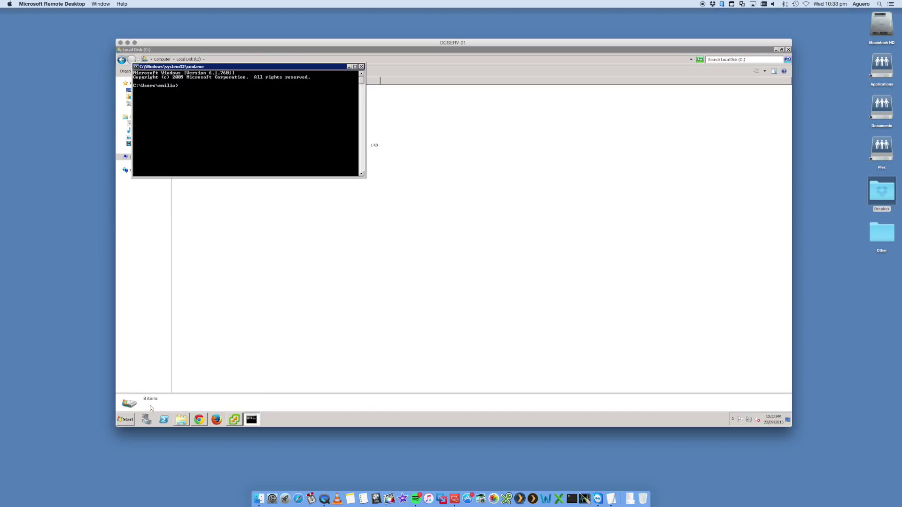
pyautogui.moveTo(229, 68); pyautogui.dragTo(345, 186)
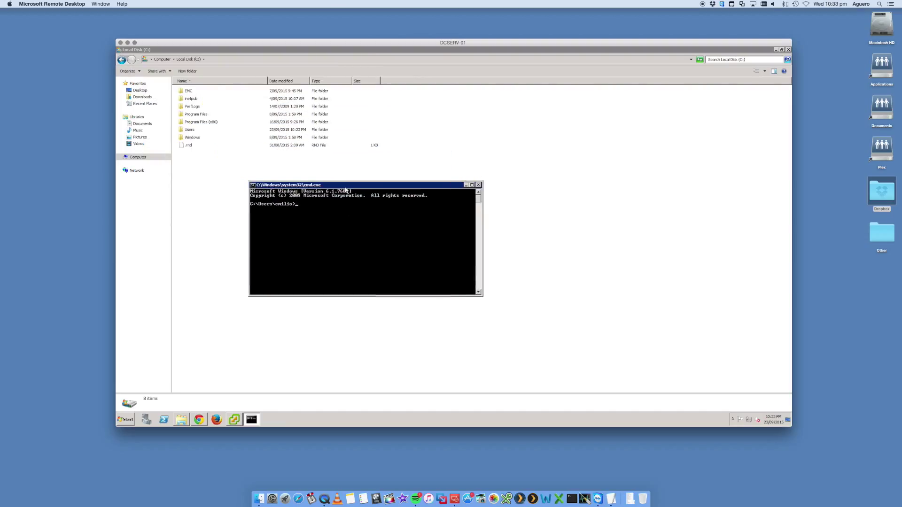
pyautogui.write('ipc')
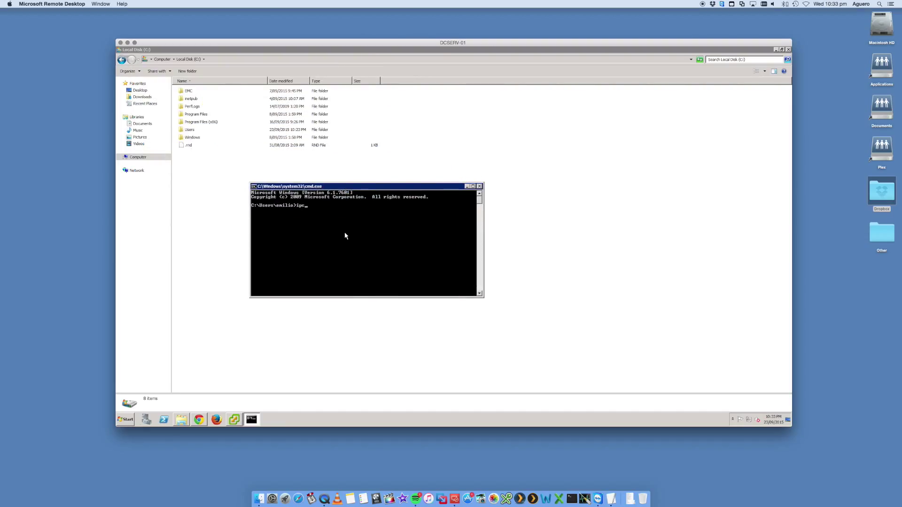
pyautogui.write('onfig')
pyautogui.press('Return')
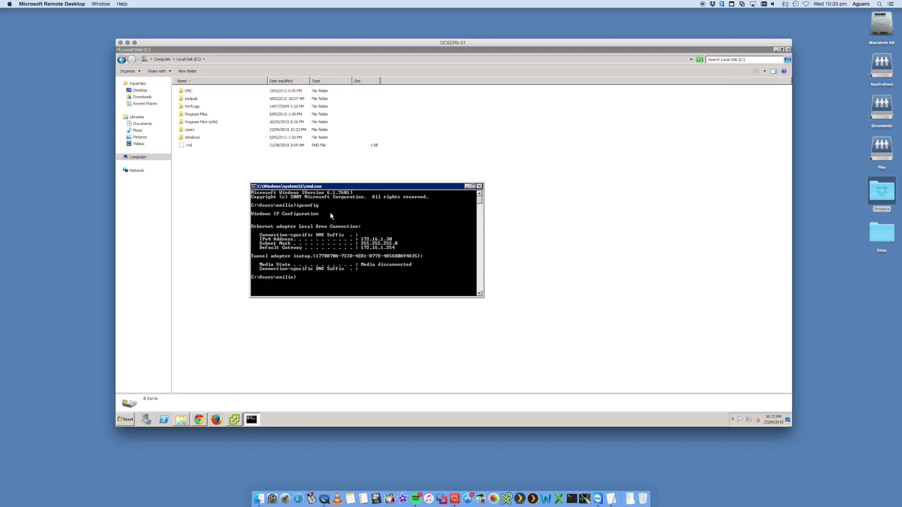
# Step: Run ipconfig /all and use Mark to select the Host Name DCSERV-01
pyautogui.rightClick(366, 243)
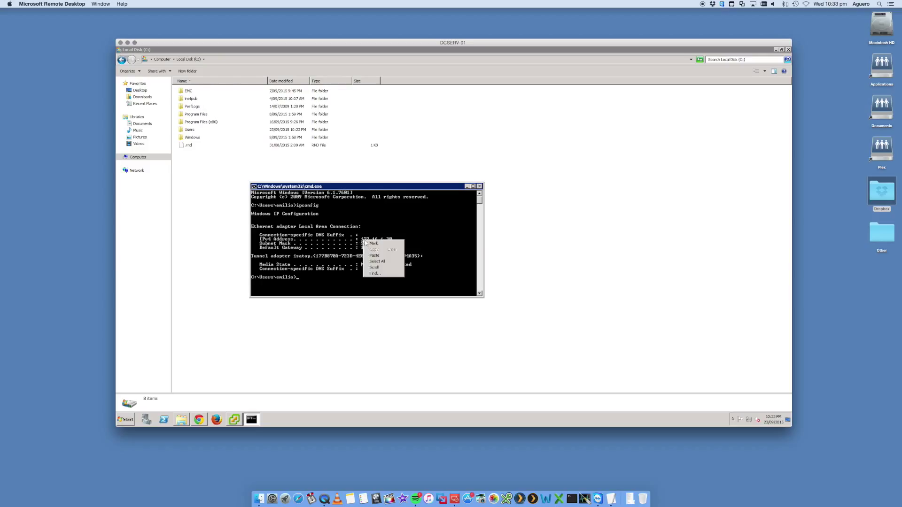
pyautogui.press('Escape')
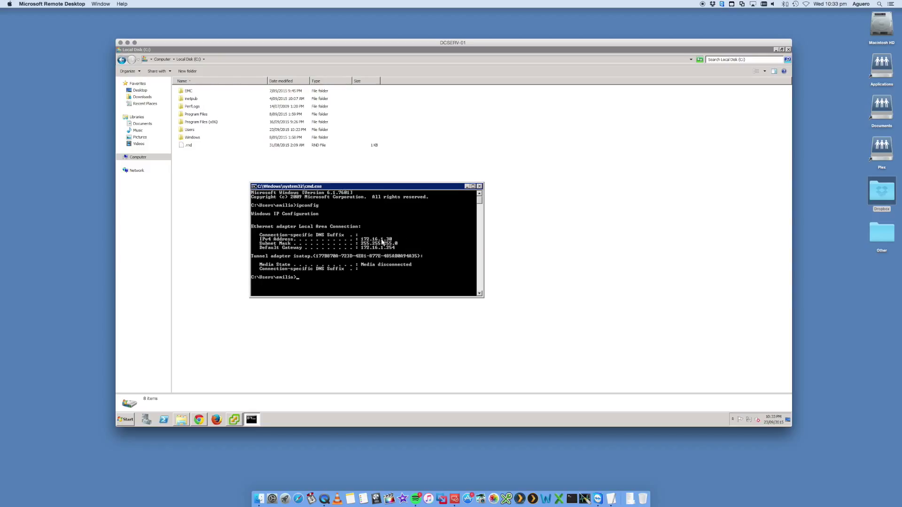
pyautogui.press('Up')
pyautogui.press('Return')
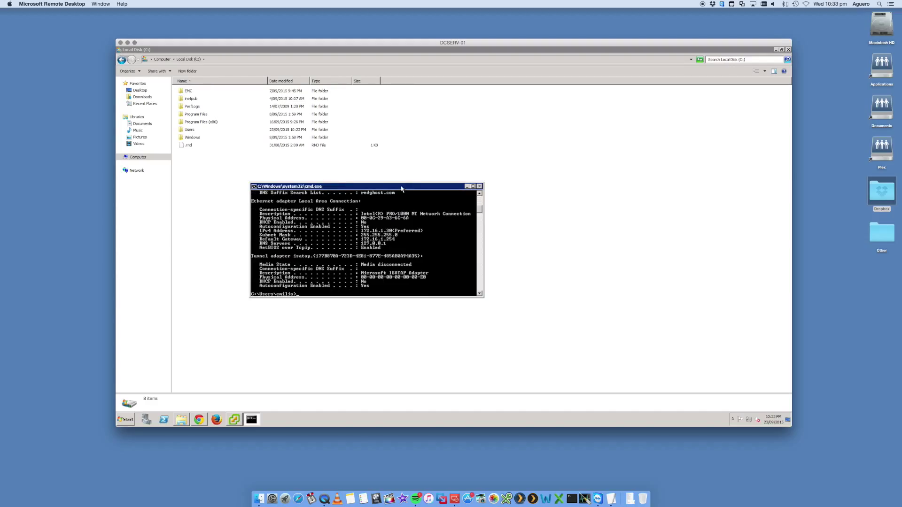
pyautogui.moveTo(400, 187); pyautogui.dragTo(400, 115)
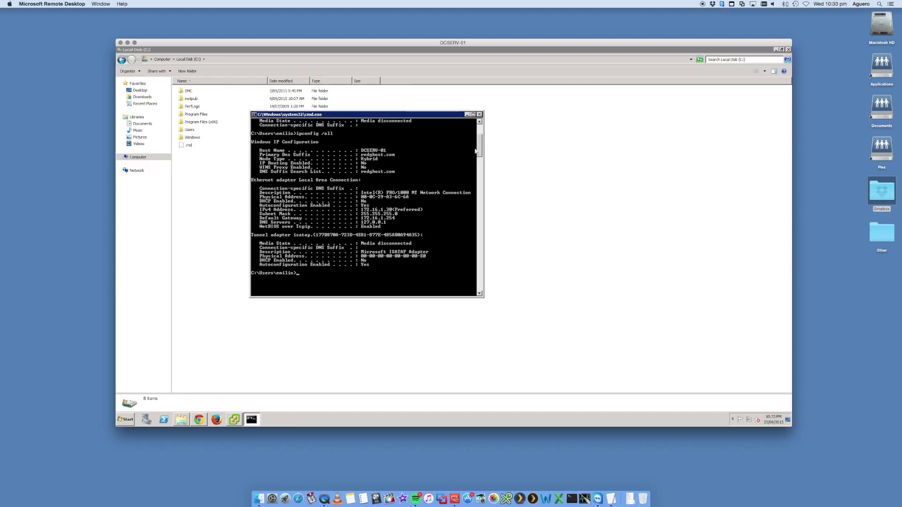
pyautogui.rightClick(365, 150)
pyautogui.click(367, 152)
pyautogui.click(364, 150)
pyautogui.moveTo(363, 150); pyautogui.dragTo(387, 152)
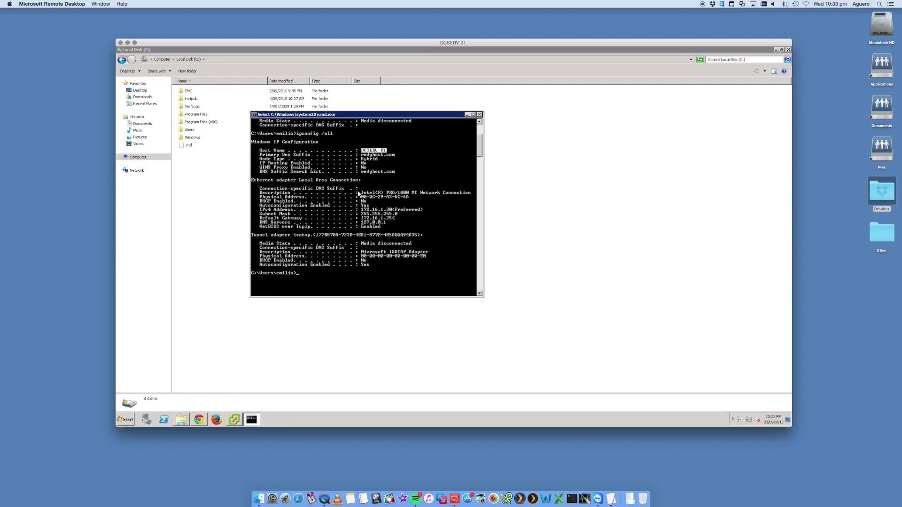
pyautogui.click(391, 181)
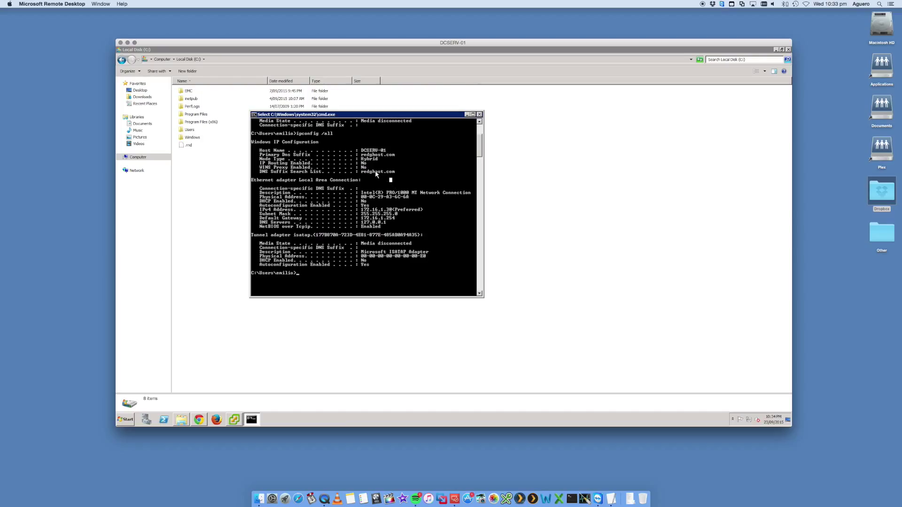
# Step: Open Properties for the server's Computer entry, then return to the Mac desktop
pyautogui.click(128, 421)
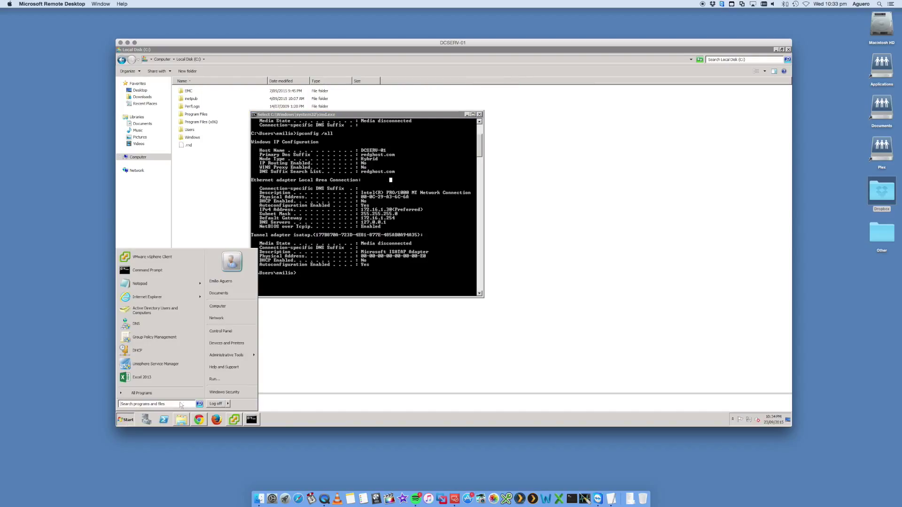
pyautogui.rightClick(236, 308)
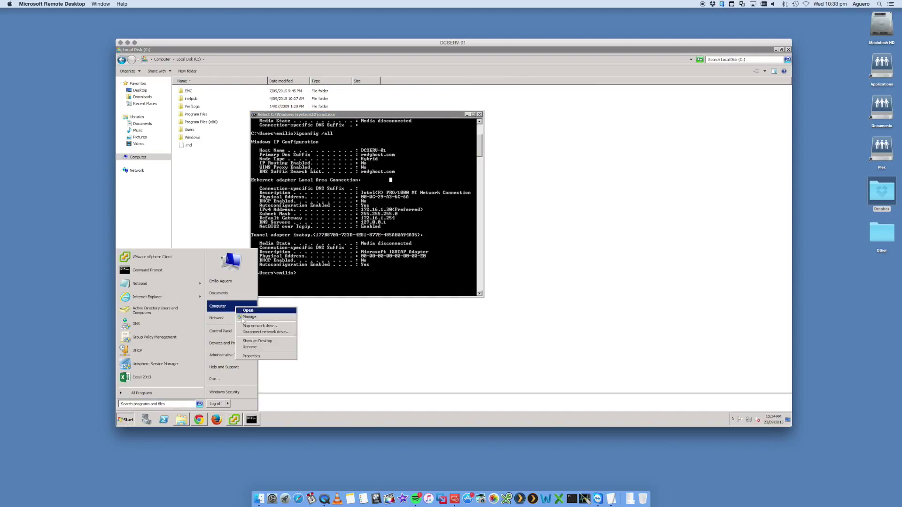
pyautogui.click(267, 358)
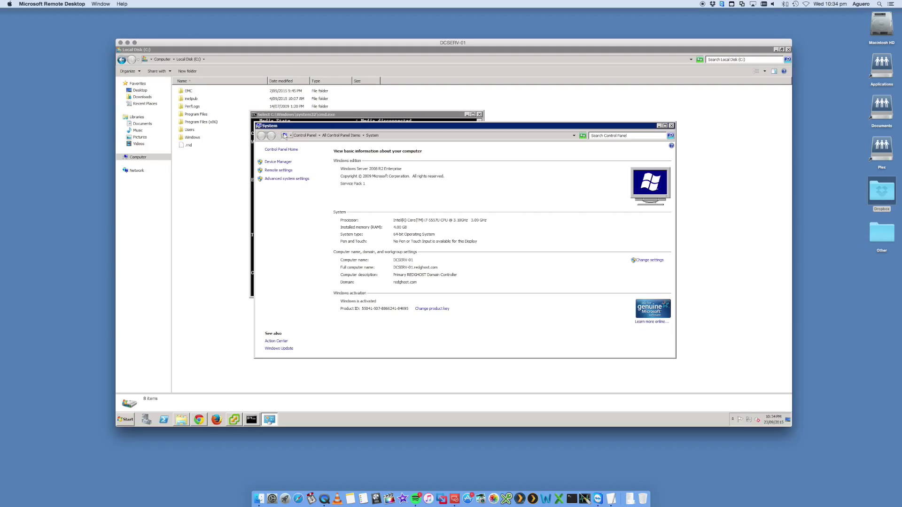
pyautogui.moveTo(430, 44); pyautogui.dragTo(371, 32)
pyautogui.click(371, 32)
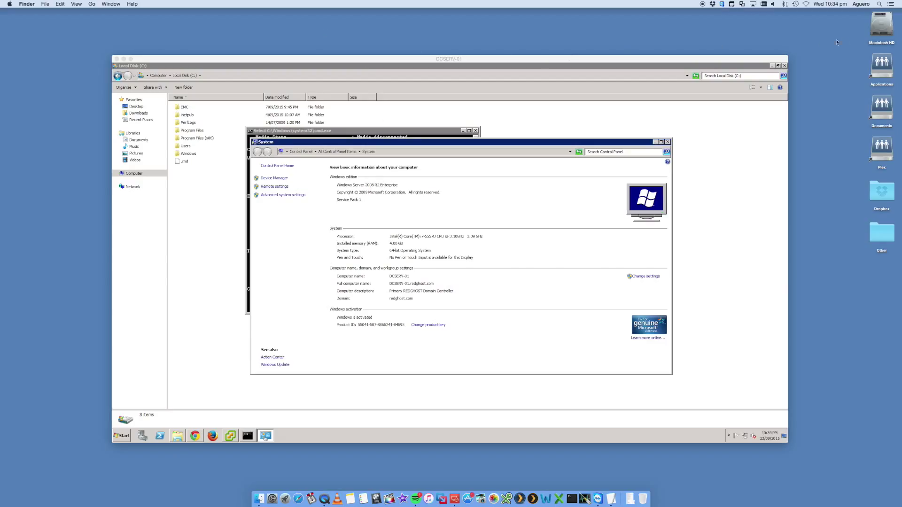
# Step: Open Macintosh HD and select dcserv-01 under Shared, arranging the windows side by side
pyautogui.doubleClick(880, 29)
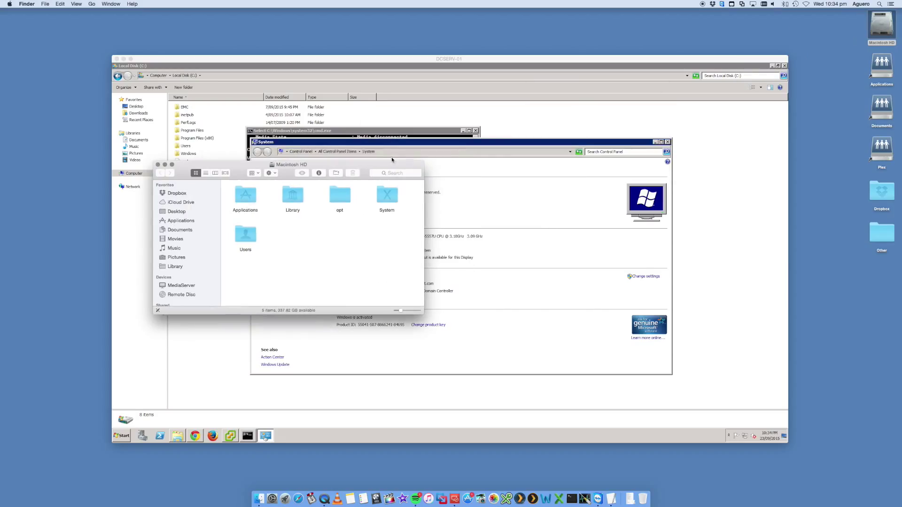
pyautogui.scroll(-5, 184, 235)
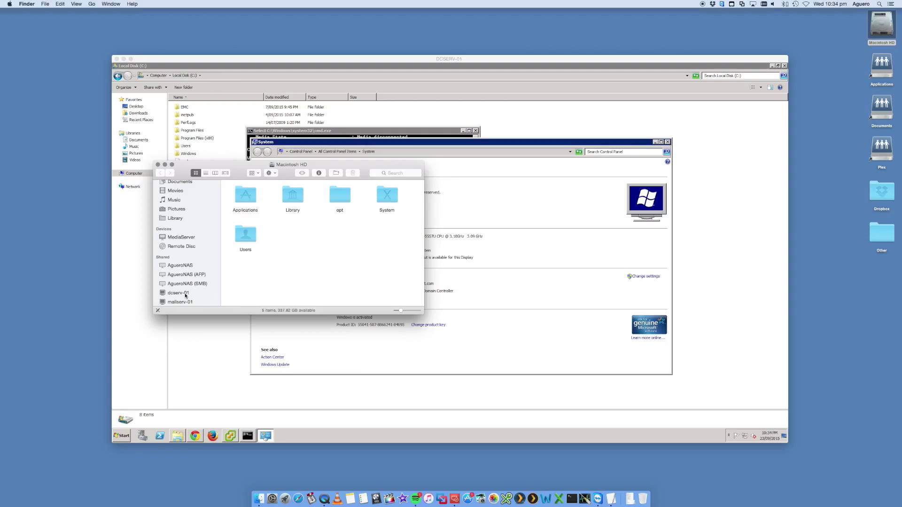
pyautogui.moveTo(292, 176); pyautogui.dragTo(229, 194)
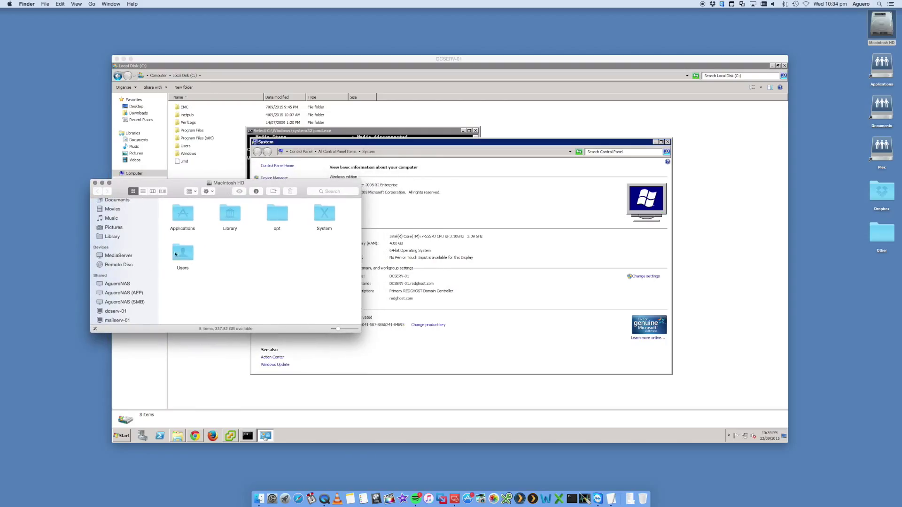
pyautogui.click(117, 312)
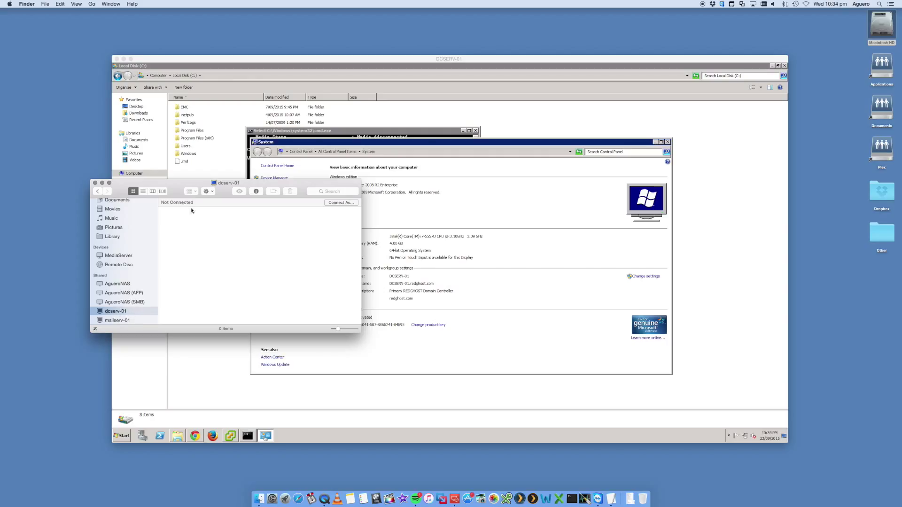
pyautogui.moveTo(179, 185); pyautogui.dragTo(139, 187)
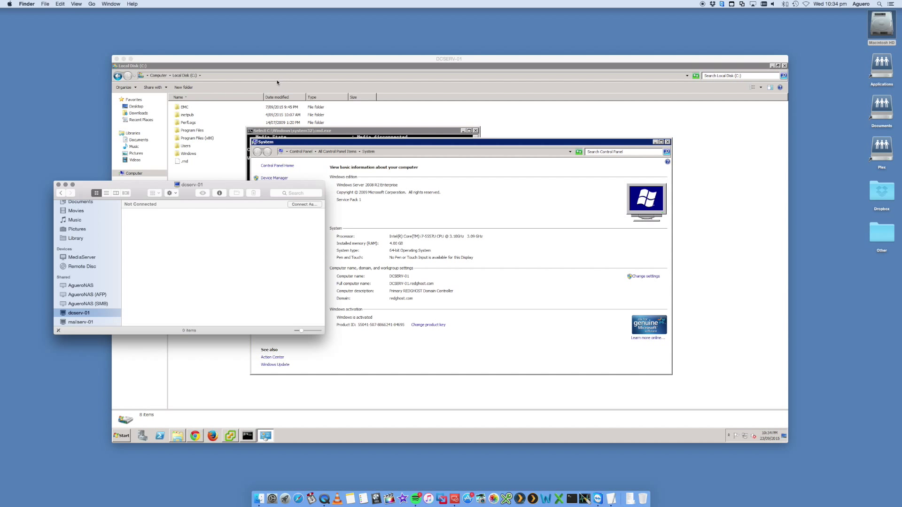
pyautogui.moveTo(245, 61); pyautogui.dragTo(334, 55)
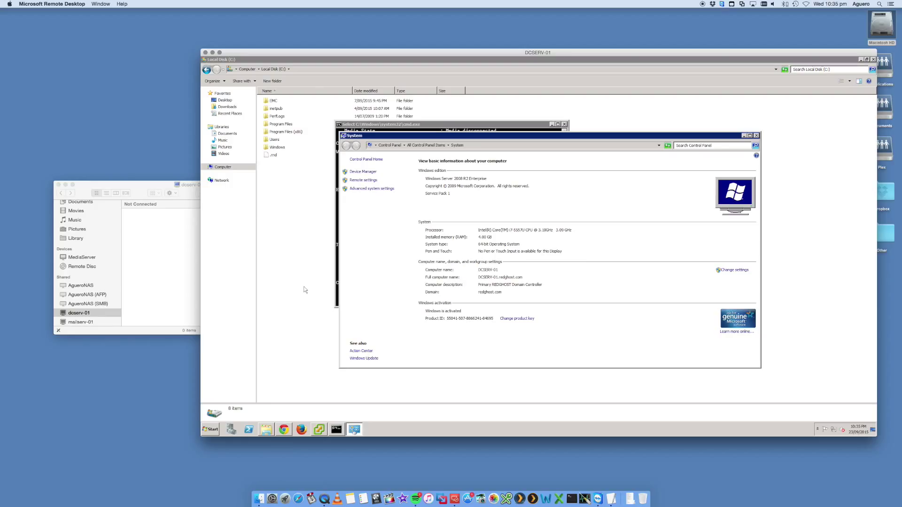
pyautogui.click(146, 188)
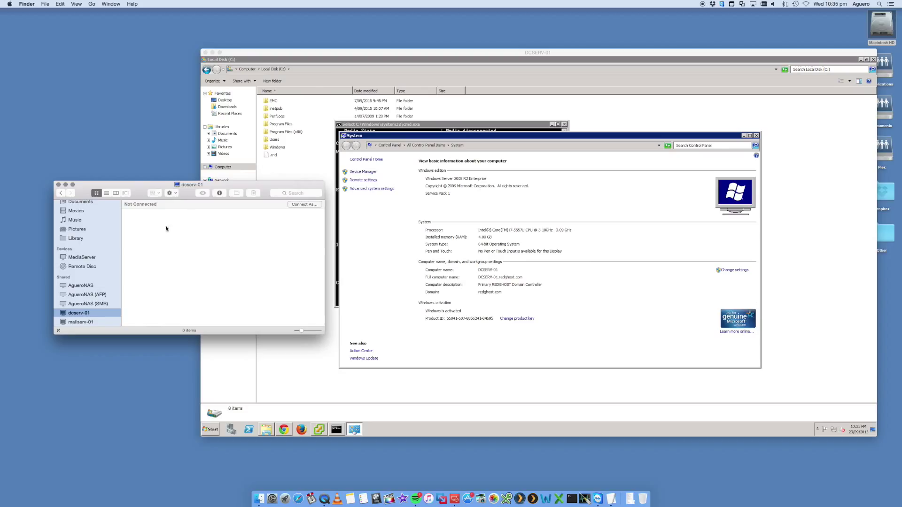
pyautogui.moveTo(144, 188); pyautogui.dragTo(141, 186)
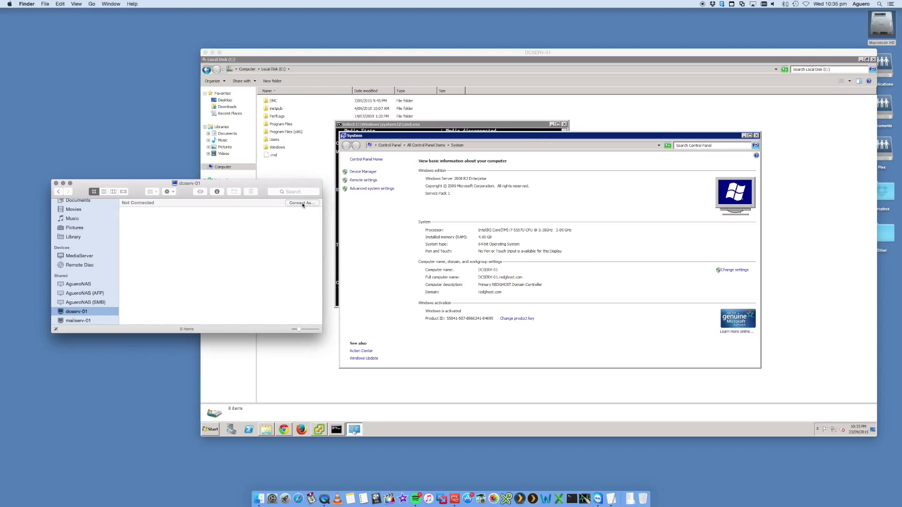
# Step: Use Connect As to enter the redghost domain user name and the account password
pyautogui.click(303, 205)
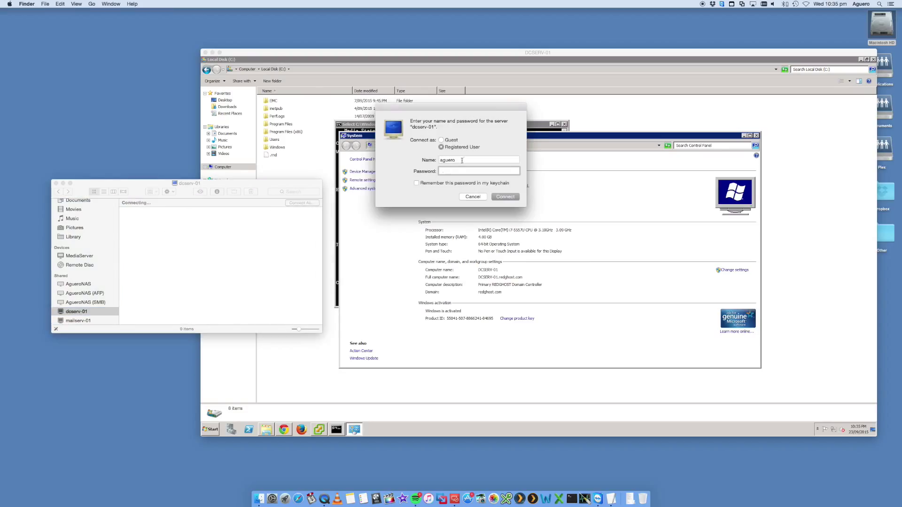
pyautogui.hotkey('shift', 'Tab')
pyautogui.press('BackSpace')
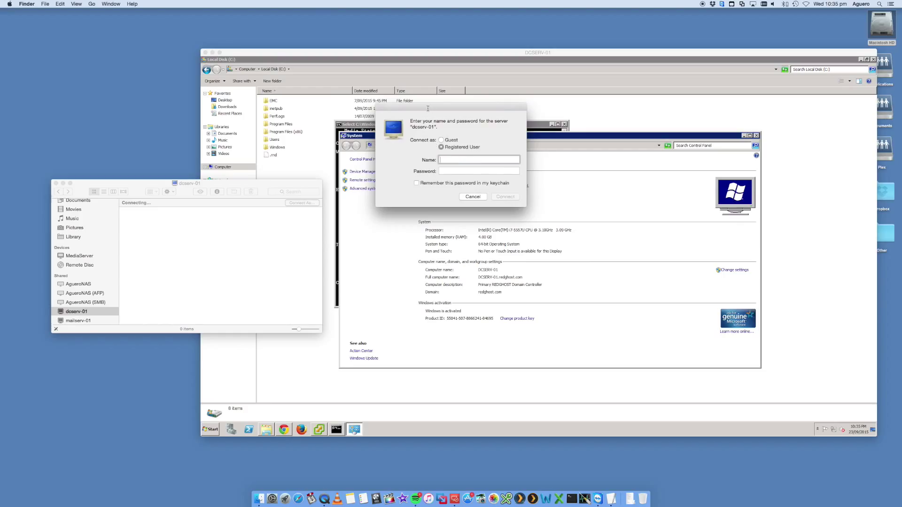
pyautogui.moveTo(428, 109); pyautogui.dragTo(219, 128)
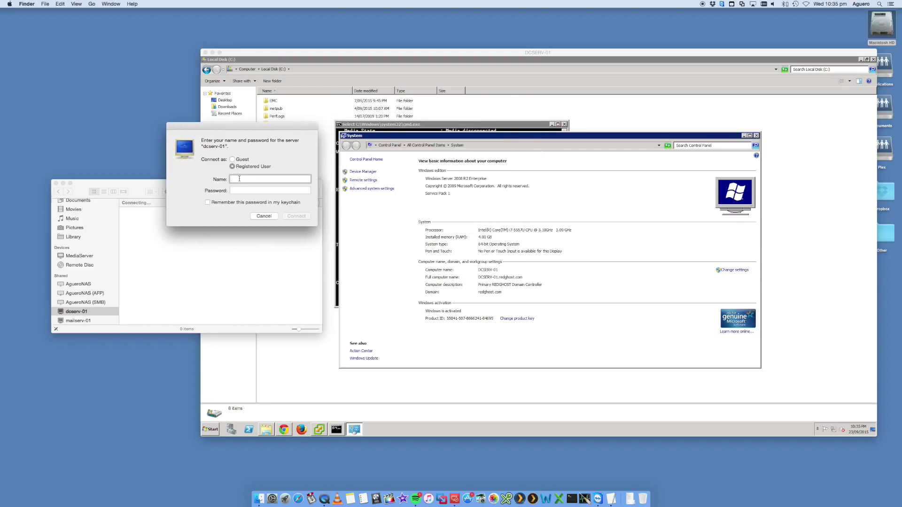
pyautogui.write('redghost')
pyautogui.moveTo(253, 180); pyautogui.dragTo(229, 180)
pyautogui.click(261, 180)
pyautogui.write('emilio')
pyautogui.press('Tab')
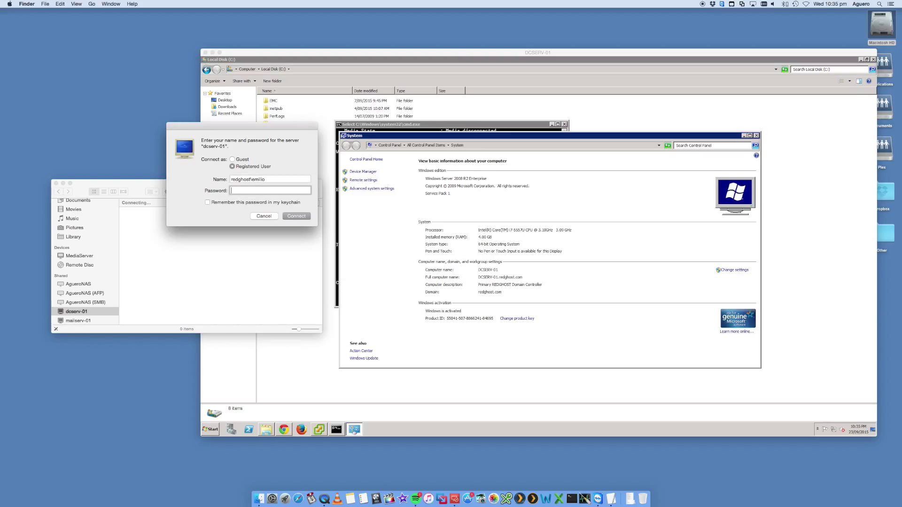
pyautogui.write('••••••••••••')
# Step: Log in to dcserv-01 with those credentials and select the Users share
pyautogui.click(297, 218)
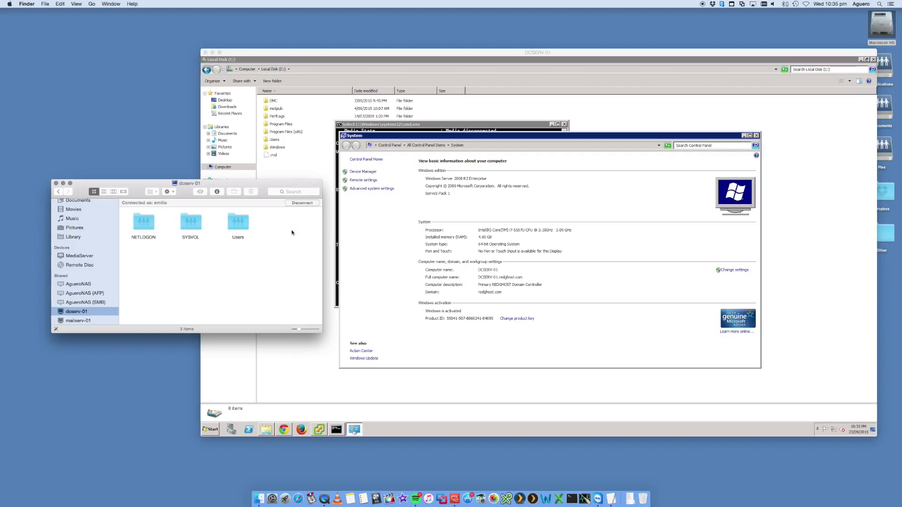
pyautogui.moveTo(187, 191); pyautogui.dragTo(180, 195)
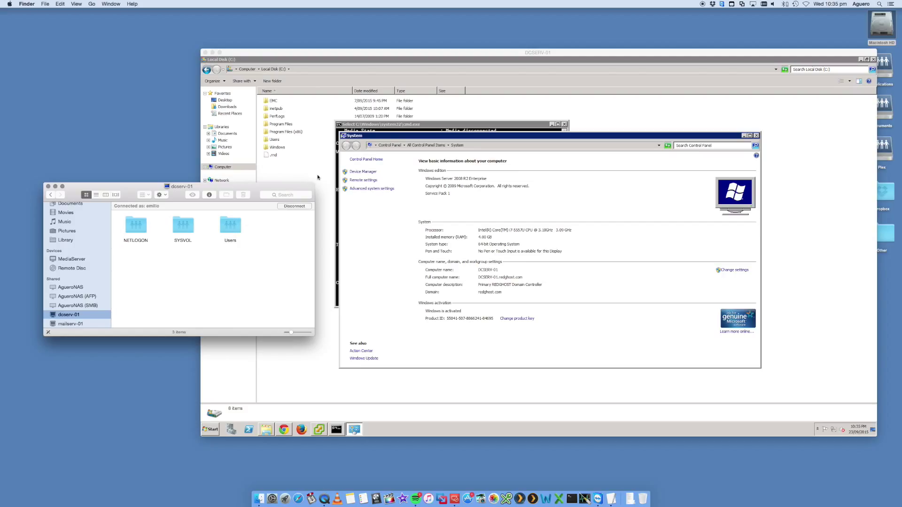
pyautogui.click(230, 238)
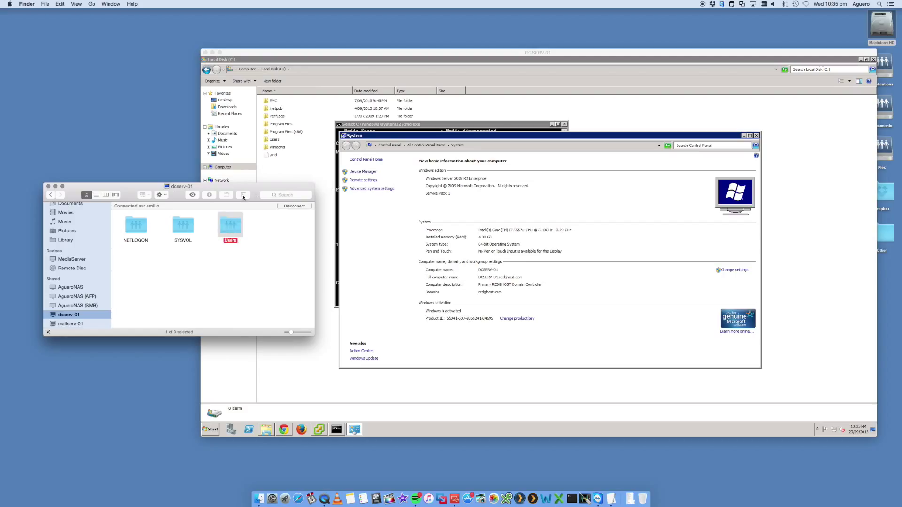
pyautogui.moveTo(244, 197); pyautogui.dragTo(223, 202)
pyautogui.moveTo(293, 55); pyautogui.dragTo(368, 53)
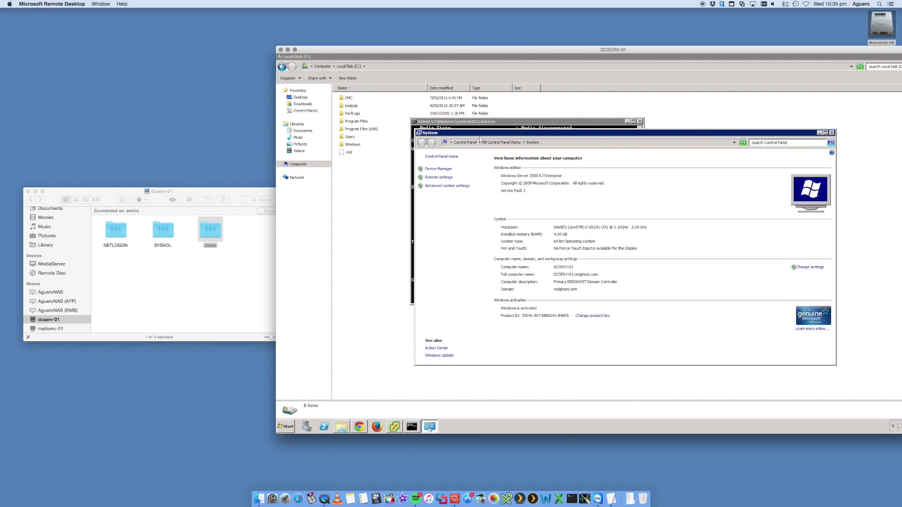
# Step: Close the System and command prompt windows, then browse to C:\Users\test_user\TEST on the server
pyautogui.doubleClick(419, 134)
pyautogui.click(639, 122)
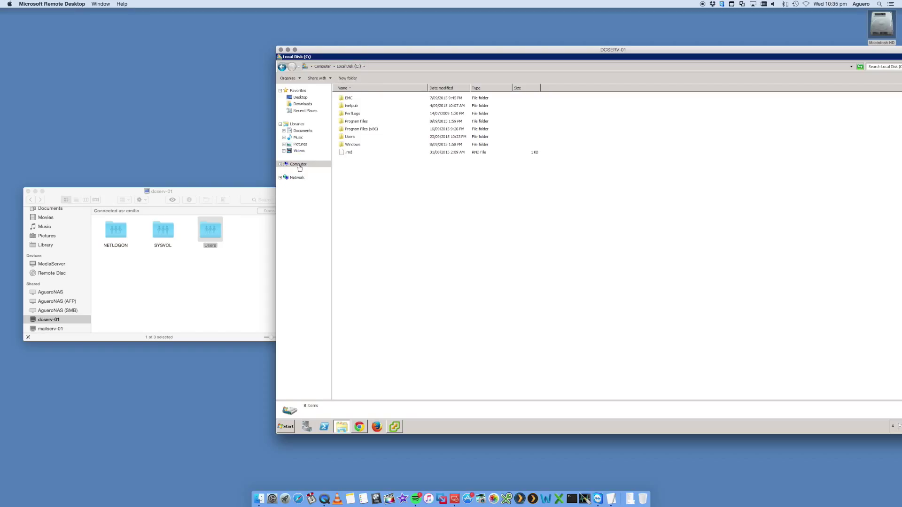
pyautogui.click(350, 138)
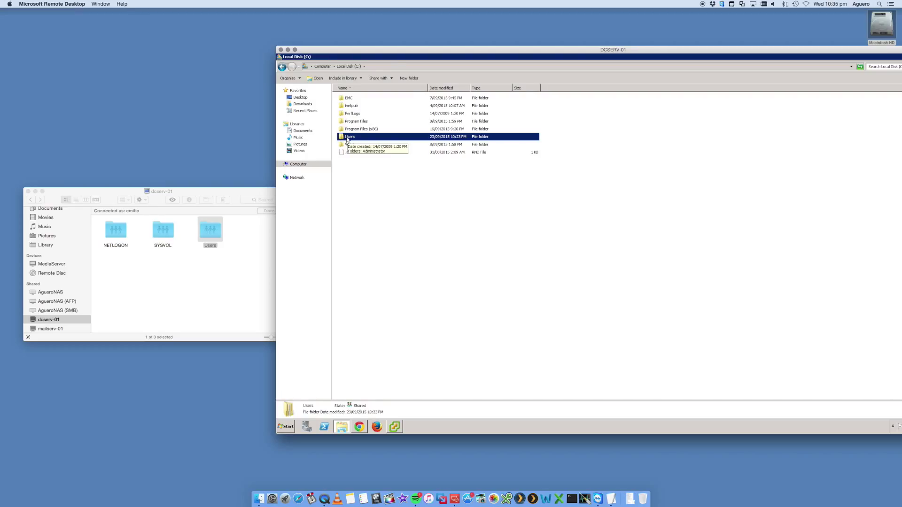
pyautogui.doubleClick(348, 138)
pyautogui.doubleClick(351, 137)
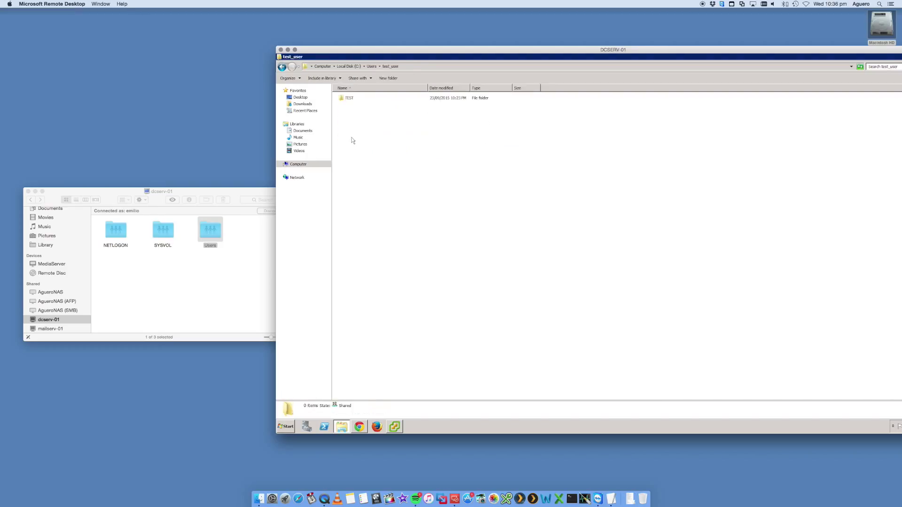
pyautogui.doubleClick(349, 99)
pyautogui.moveTo(361, 125); pyautogui.dragTo(377, 139)
pyautogui.click(254, 239)
# Step: Open Users > test_user > TEST on the dcserv-01 share
pyautogui.moveTo(143, 194); pyautogui.dragTo(138, 192)
pyautogui.click(222, 270)
pyautogui.doubleClick(207, 228)
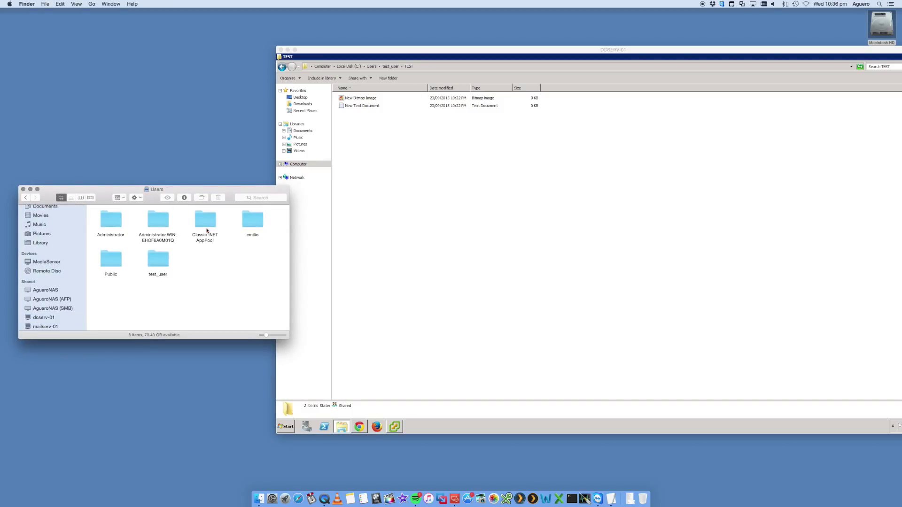
pyautogui.doubleClick(157, 258)
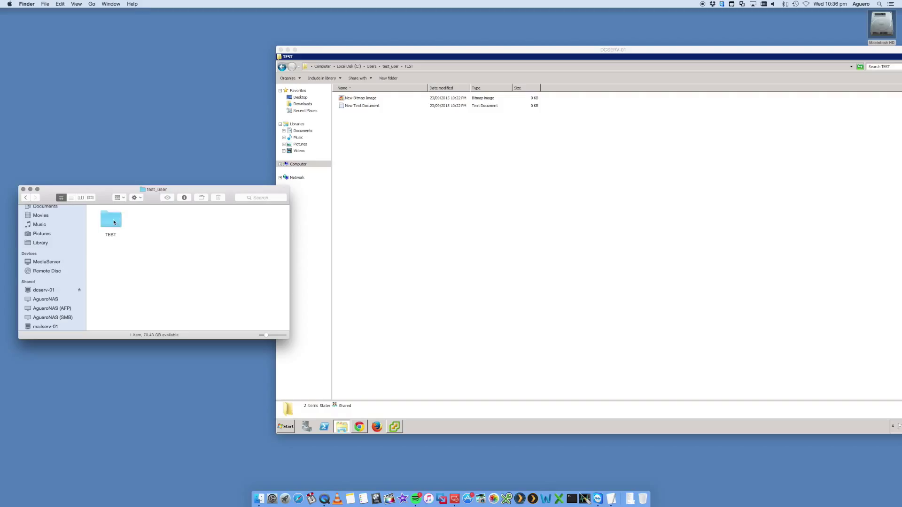
pyautogui.doubleClick(113, 221)
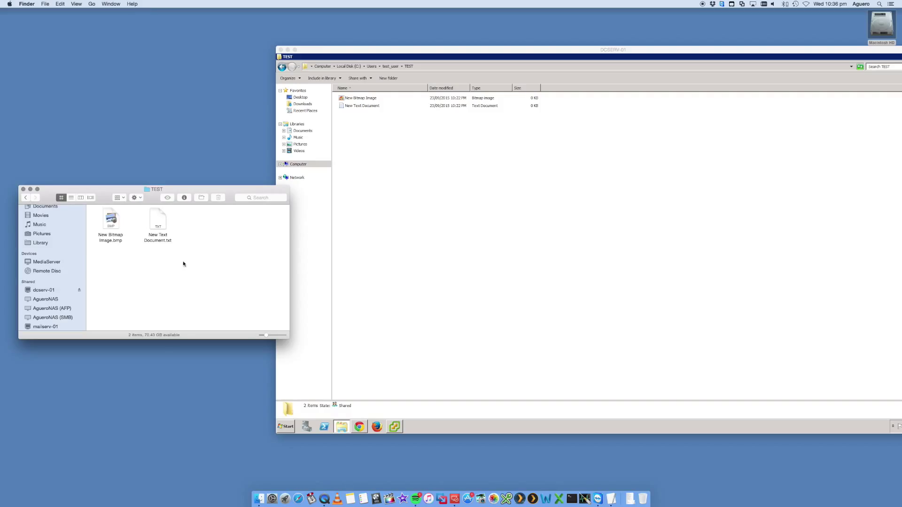
# Step: Drag New Bitmap Image.bmp and New Text Document.txt onto the Mac desktop and check the copies
pyautogui.moveTo(187, 263); pyautogui.dragTo(93, 76)
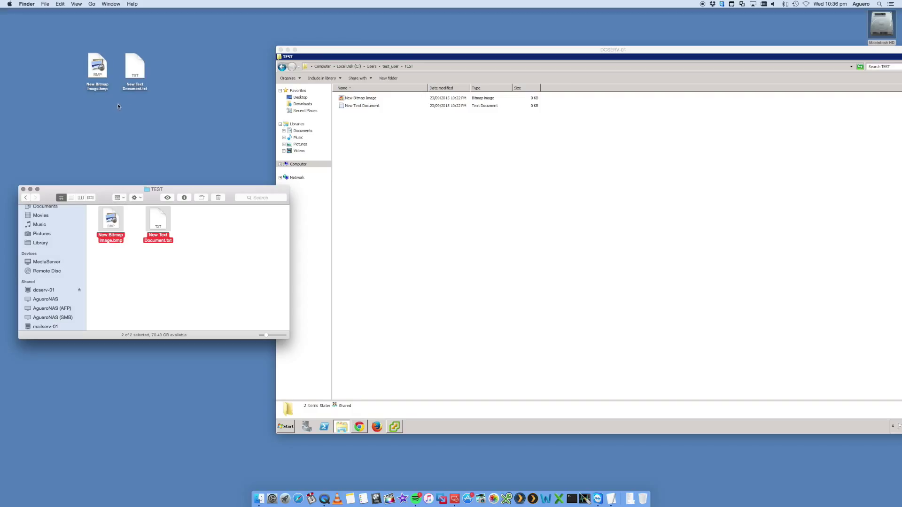
pyautogui.click(136, 114)
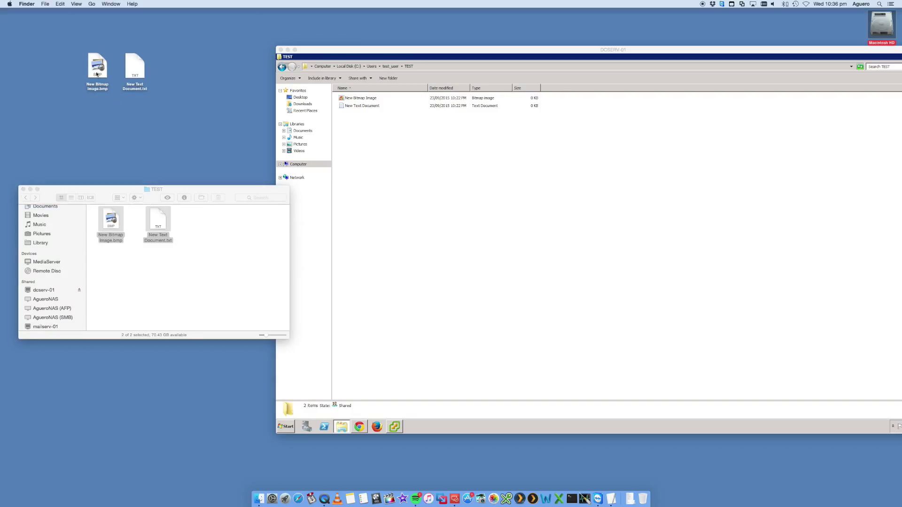
pyautogui.click(97, 66)
pyautogui.click(135, 66)
pyautogui.click(148, 98)
pyautogui.scroll(-2, 45, 301)
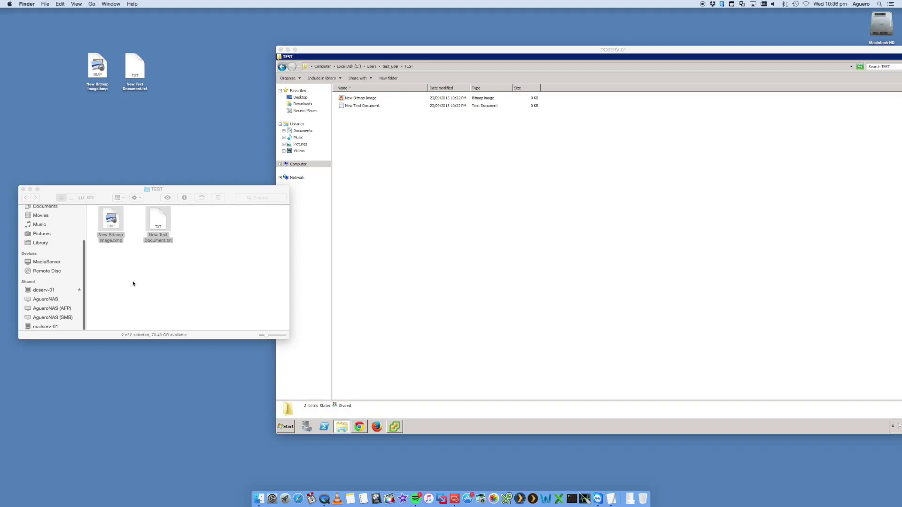
# Step: Close the TEST window and trim the Connect to Server address back to smb://
pyautogui.click(34, 194)
pyautogui.click(23, 190)
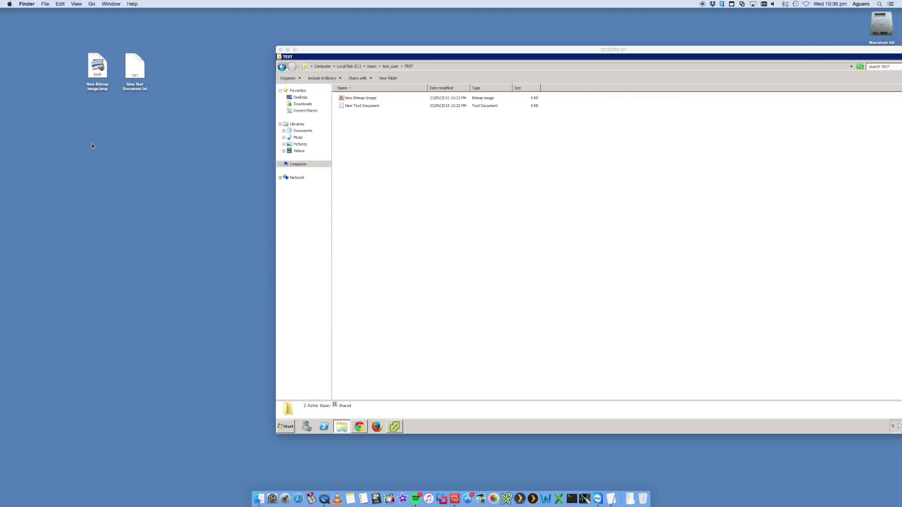
pyautogui.click(92, 4)
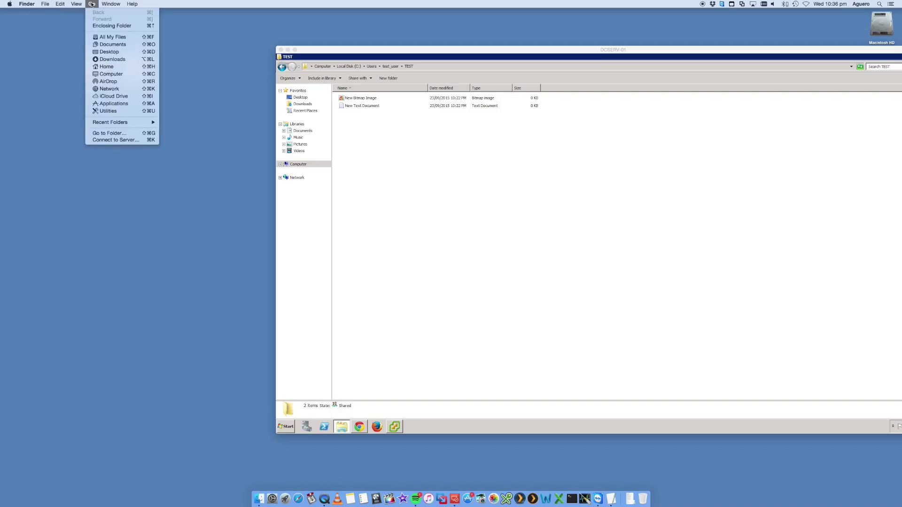
pyautogui.click(125, 140)
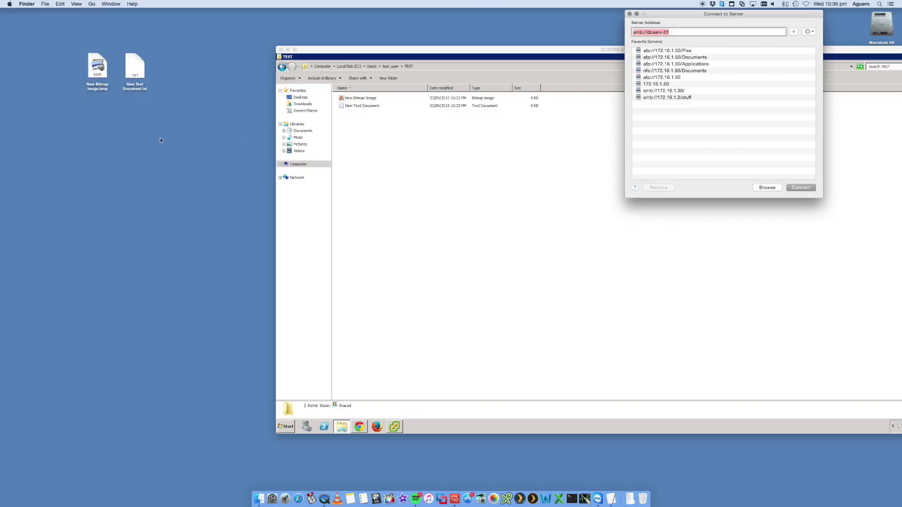
pyautogui.moveTo(675, 11); pyautogui.dragTo(131, 167)
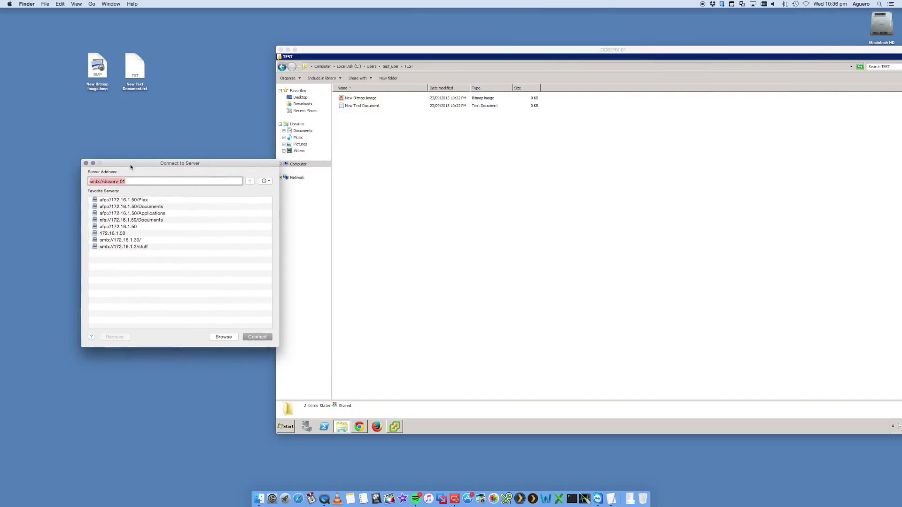
pyautogui.click(119, 181)
pyautogui.moveTo(103, 181); pyautogui.dragTo(166, 187)
pyautogui.press('BackSpace')
pyautogui.tripleClick(92, 181)
pyautogui.click(94, 182)
pyautogui.doubleClick(95, 182)
pyautogui.click(105, 181)
pyautogui.press('Return')
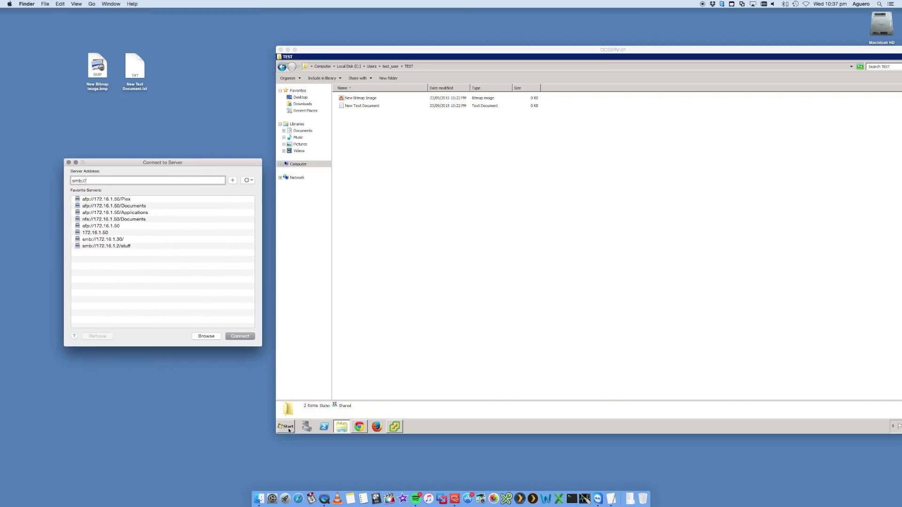
# Step: Reopen the server's System properties from the Computer entry in the remote session
pyautogui.click(285, 427)
pyautogui.rightClick(390, 320)
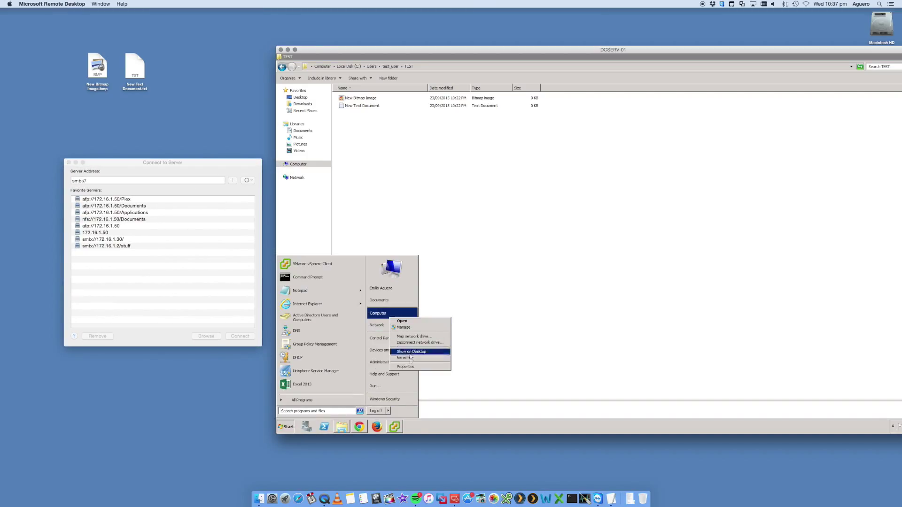
pyautogui.click(405, 363)
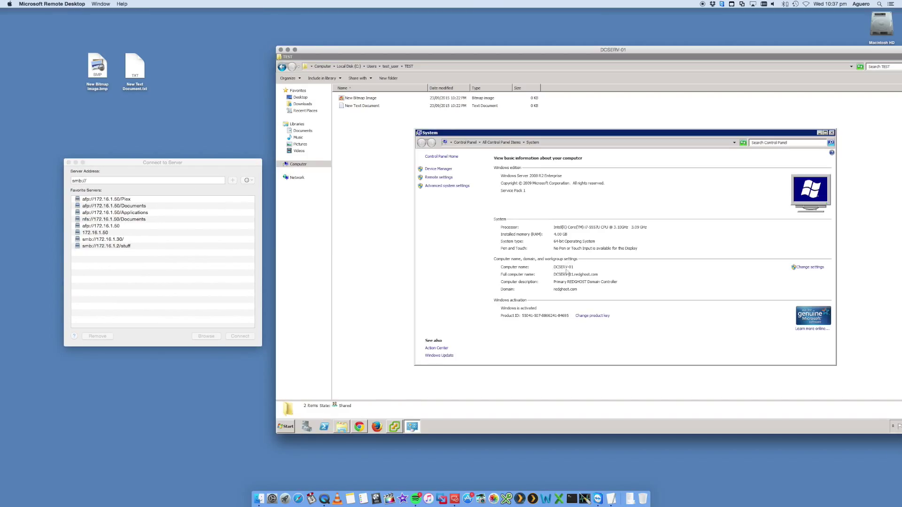
# Step: Connect to smb://dcserv-01, view its NETLOGON and SYSVOL volumes, then cancel without mounting
pyautogui.click(105, 181)
pyautogui.click(106, 181)
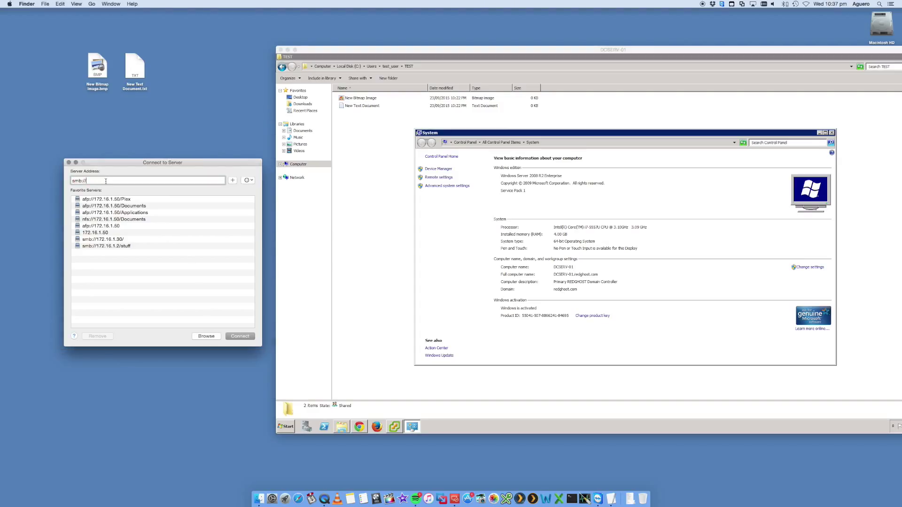
pyautogui.write('dcserv-01')
pyautogui.click(237, 337)
pyautogui.moveTo(431, 111); pyautogui.dragTo(189, 135)
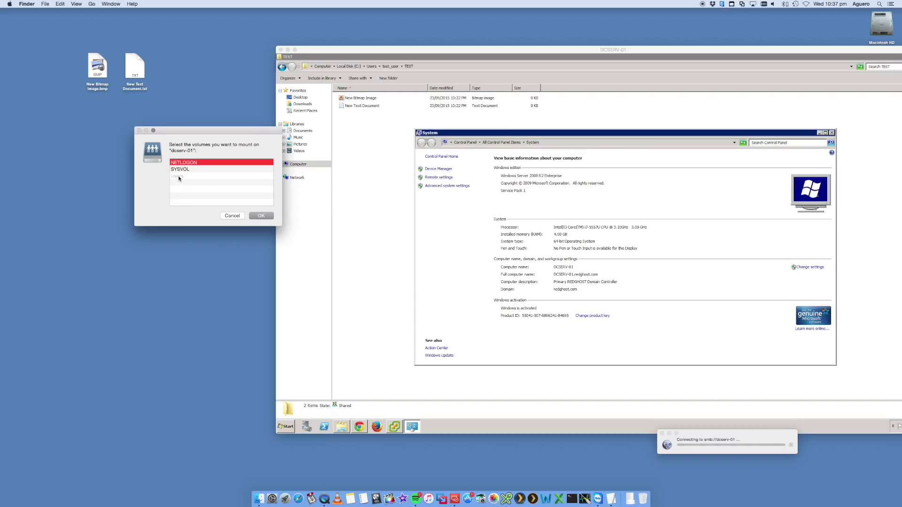
pyautogui.click(233, 217)
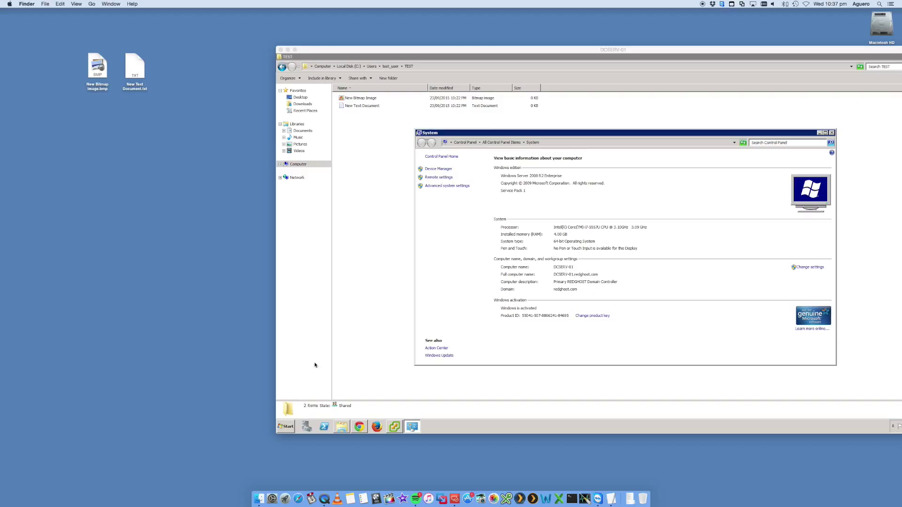
# Step: Launch a command prompt on the remote server by searching for cmd
pyautogui.click(283, 426)
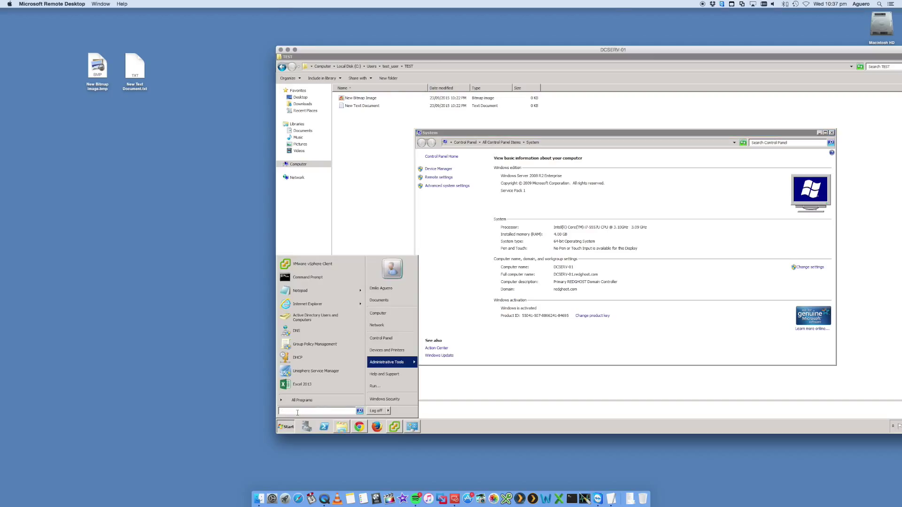
pyautogui.write('cmd')
pyautogui.press('Return')
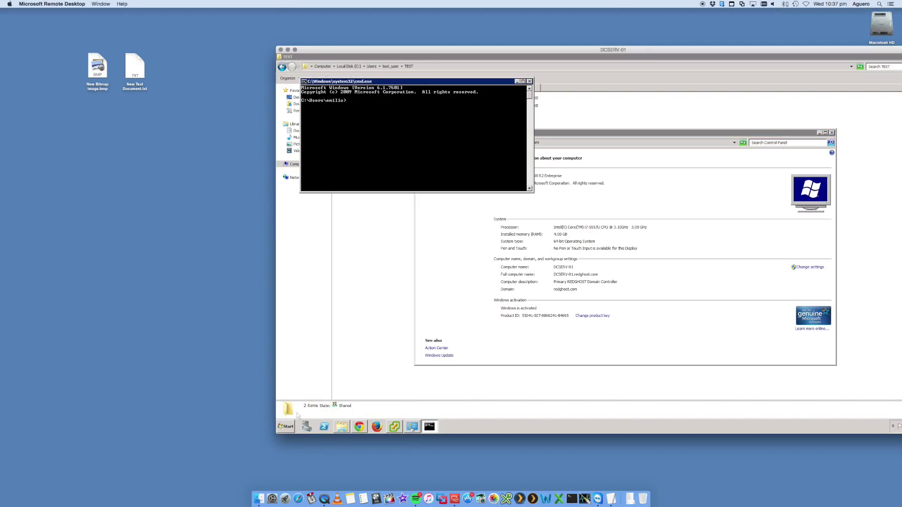
# Step: Run ipconfig to show the server's IPv4 172.16.1.30, mask 255.255.255.0, gateway 172.16.1.254
pyautogui.moveTo(380, 83); pyautogui.dragTo(443, 165)
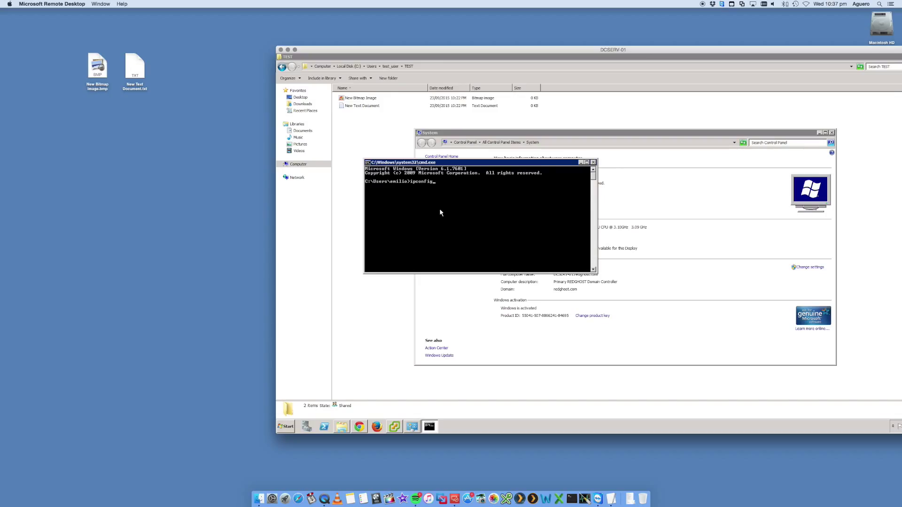
pyautogui.write('ipconfig')
pyautogui.press('Return')
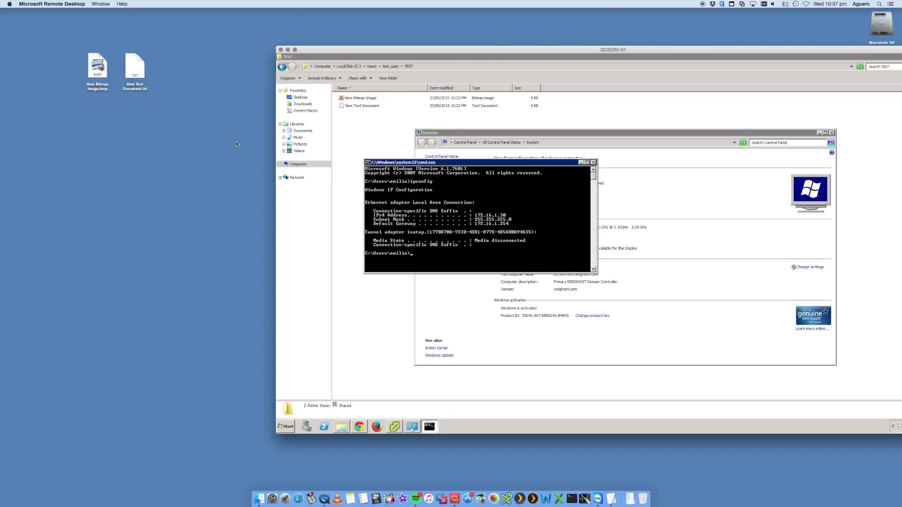
pyautogui.click(55, 29)
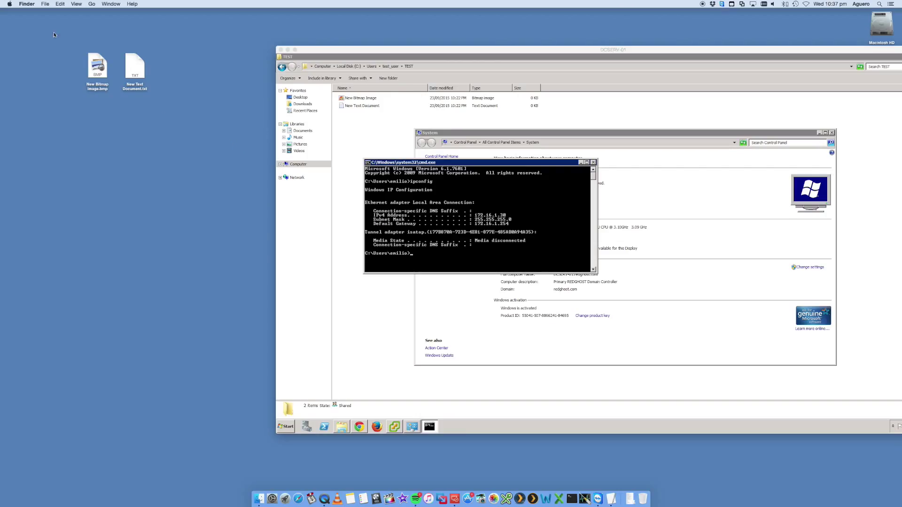
# Step: Change the server address from dcserv-01 to smb://172.16.1.30 and connect, listing NETLOGON, SYSVOL and Users
pyautogui.click(92, 4)
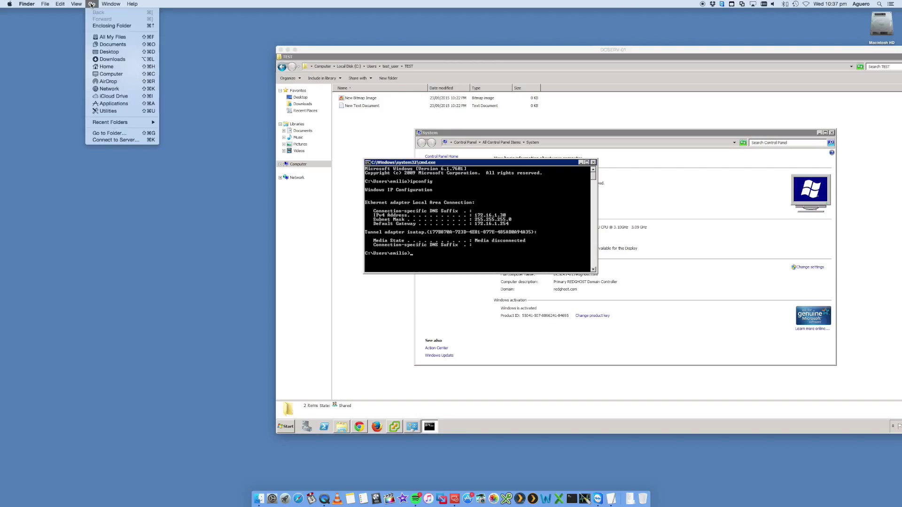
pyautogui.click(122, 140)
pyautogui.click(108, 179)
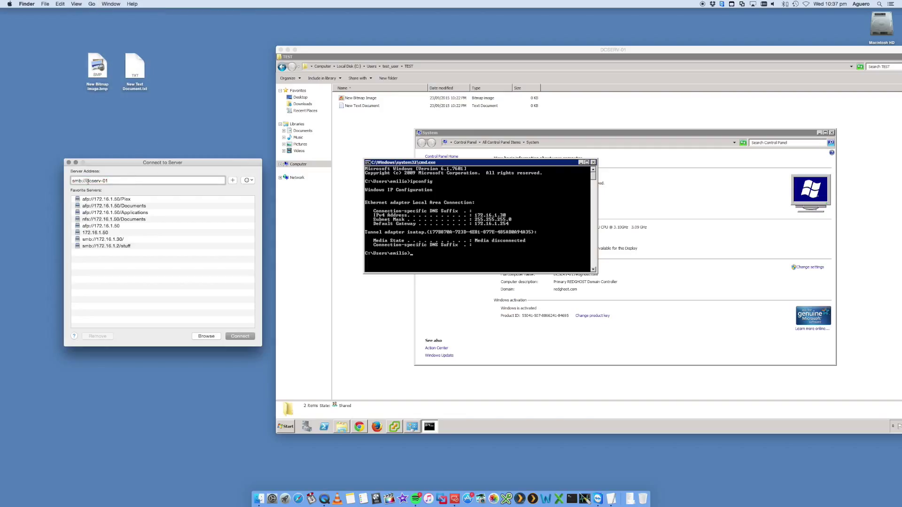
pyautogui.moveTo(87, 182); pyautogui.dragTo(109, 183)
pyautogui.press('BackSpace')
pyautogui.write('172.16.1.30')
pyautogui.click(240, 337)
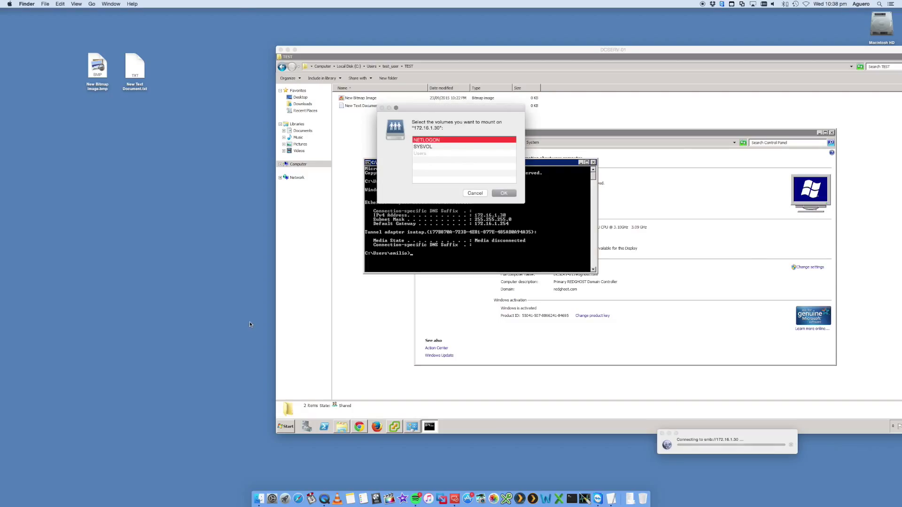
pyautogui.moveTo(429, 107); pyautogui.dragTo(192, 119)
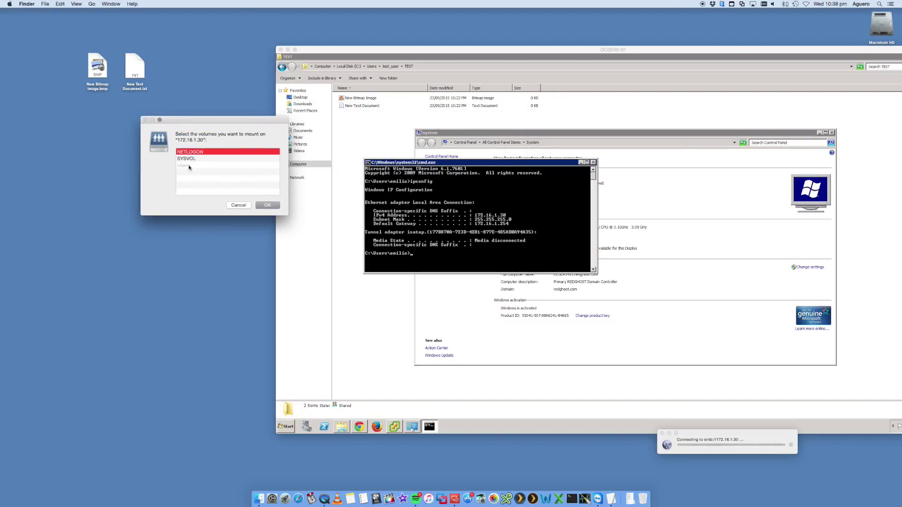